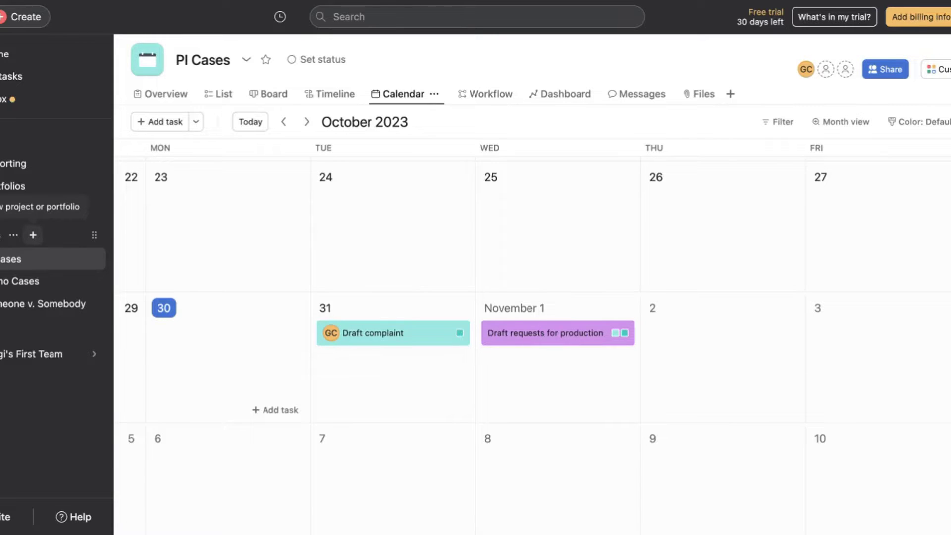
Rename the Complaint section to Pleadings on the Someone v. Somebody board and look over the remaining sections
{"action": "left_click", "coordinate": [18, 304]}
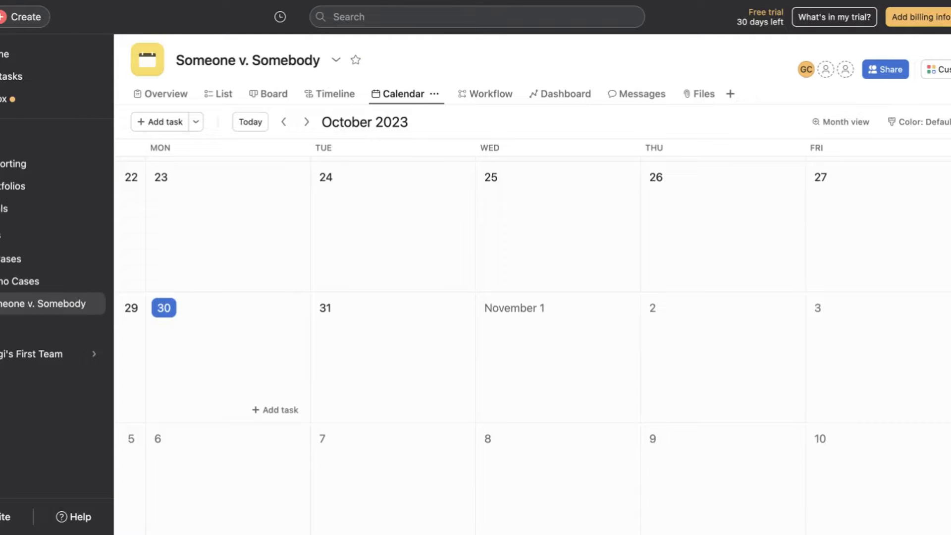
{"action": "left_click", "coordinate": [263, 96]}
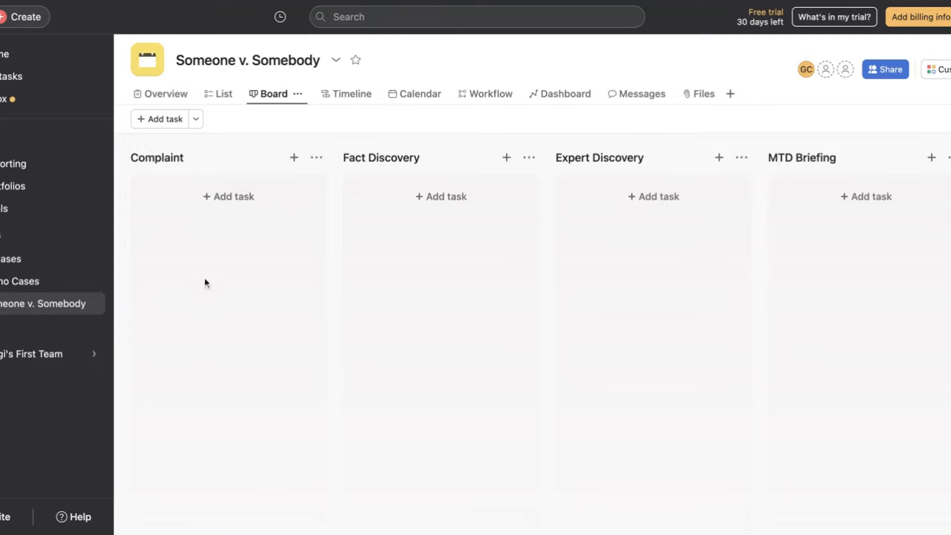
{"action": "left_click", "coordinate": [167, 165]}
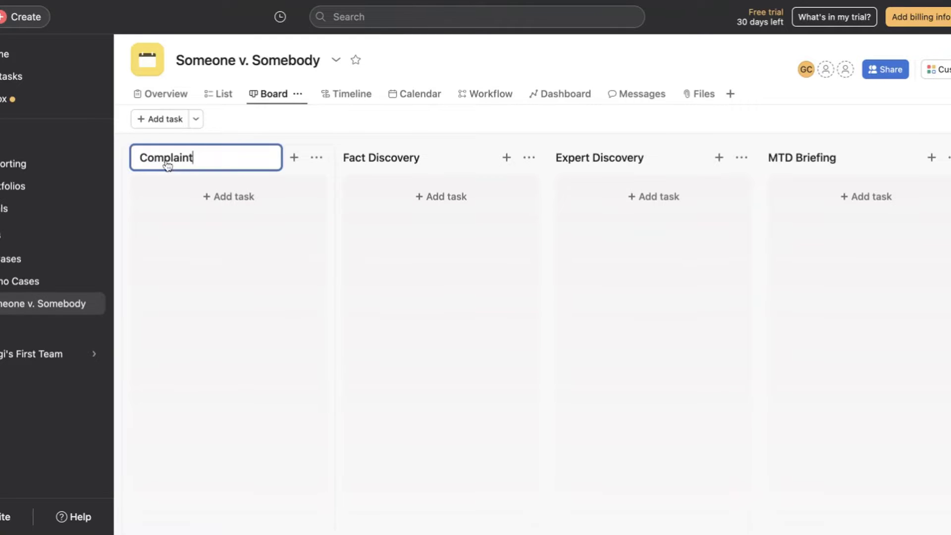
{"action": "double_click", "coordinate": [168, 164]}
{"action": "type", "text": "Pleadings"}
{"action": "key", "text": "Return"}
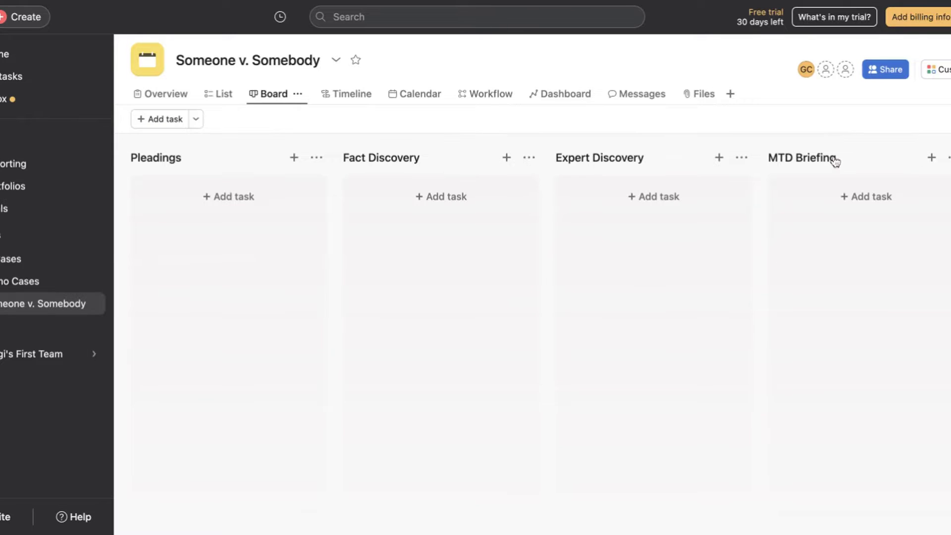
{"action": "scroll", "coordinate": [822, 192], "scroll_direction": "right", "scroll_amount": 2}
{"action": "scroll", "coordinate": [822, 192], "scroll_direction": "right", "scroll_amount": 5}
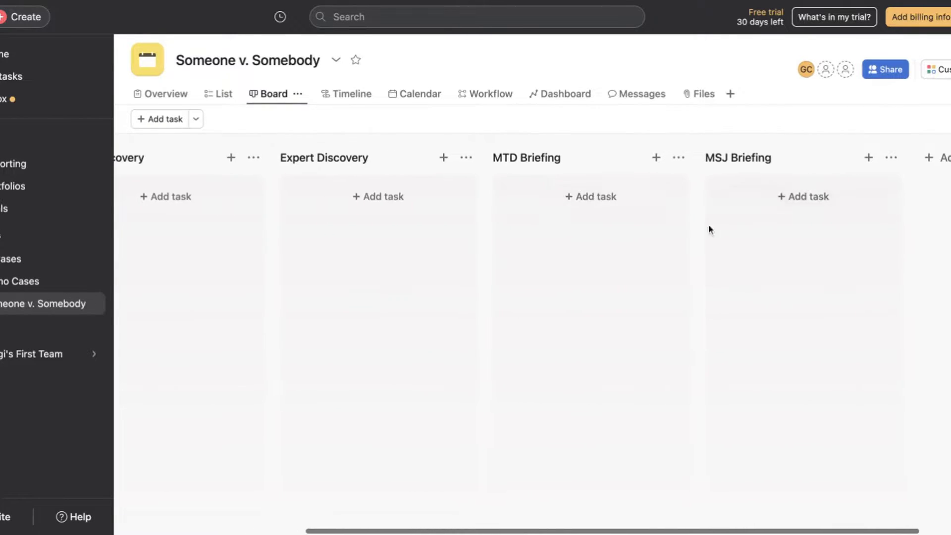
{"action": "scroll", "coordinate": [753, 253], "scroll_direction": "left", "scroll_amount": 2}
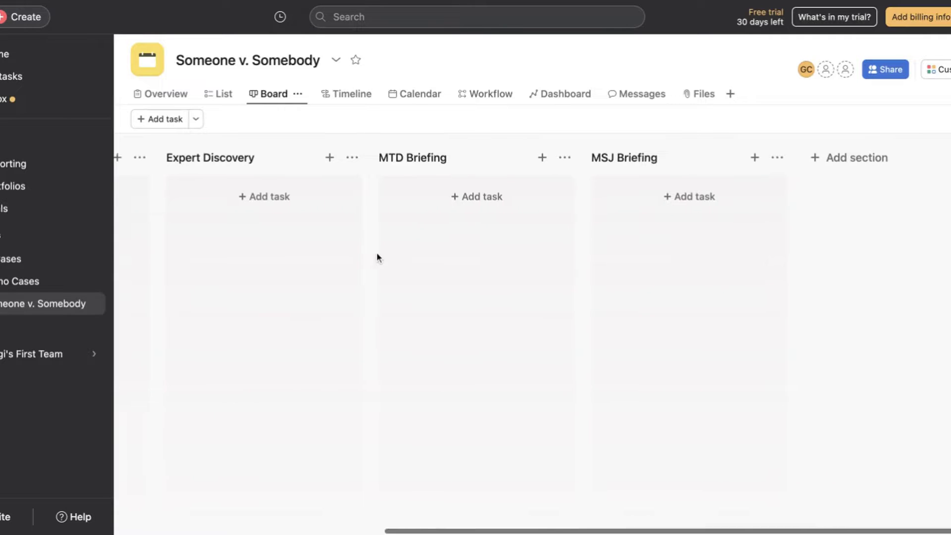
{"action": "scroll", "coordinate": [377, 251], "scroll_direction": "left", "scroll_amount": 6}
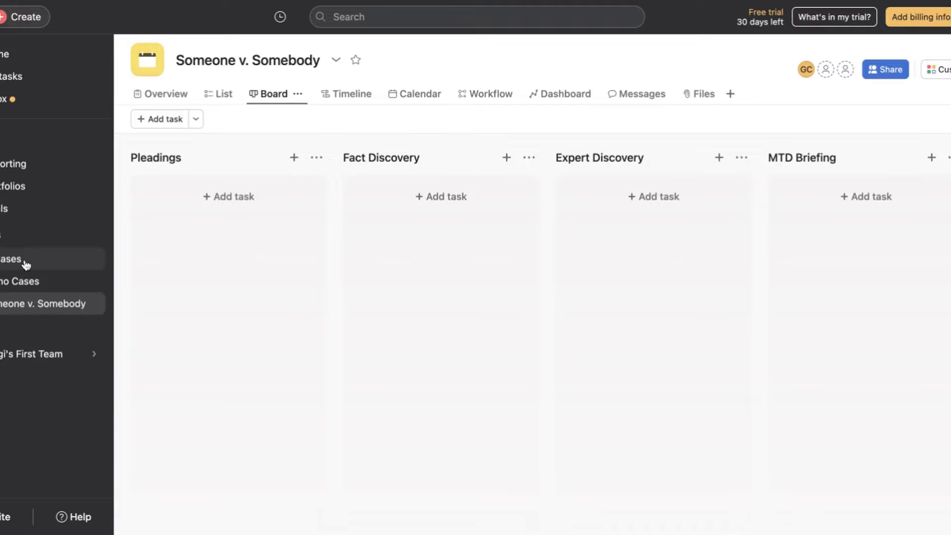
Add a section named Case 4 to the PI Cases board
{"action": "left_click", "coordinate": [8, 265]}
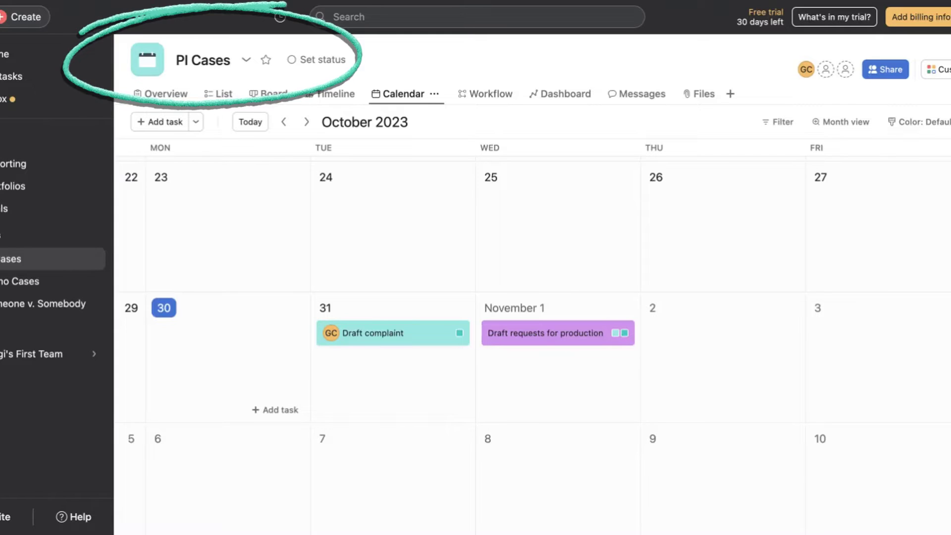
{"action": "left_click", "coordinate": [258, 99]}
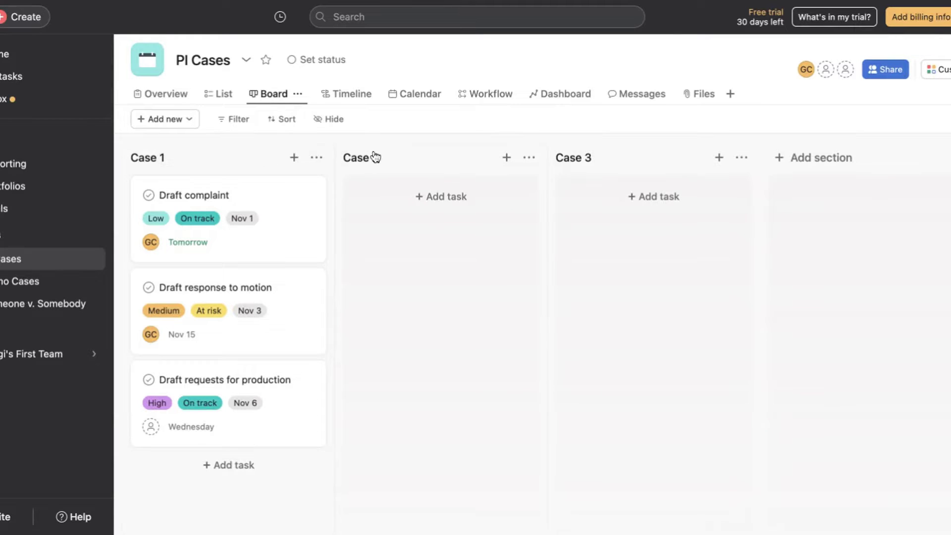
{"action": "left_click", "coordinate": [834, 160]}
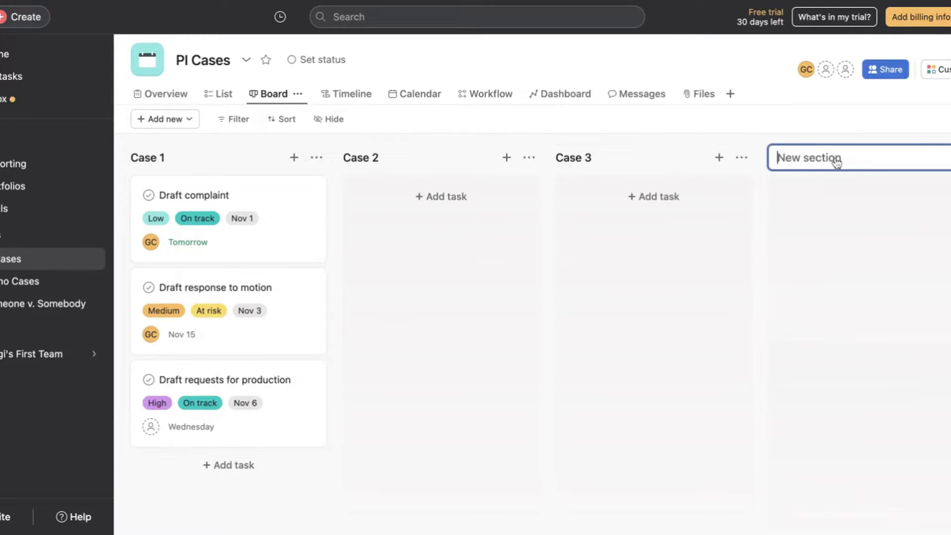
{"action": "type", "text": "Case 4"}
{"action": "key", "text": "Return"}
{"action": "scroll", "coordinate": [447, 297], "scroll_direction": "left", "scroll_amount": 5}
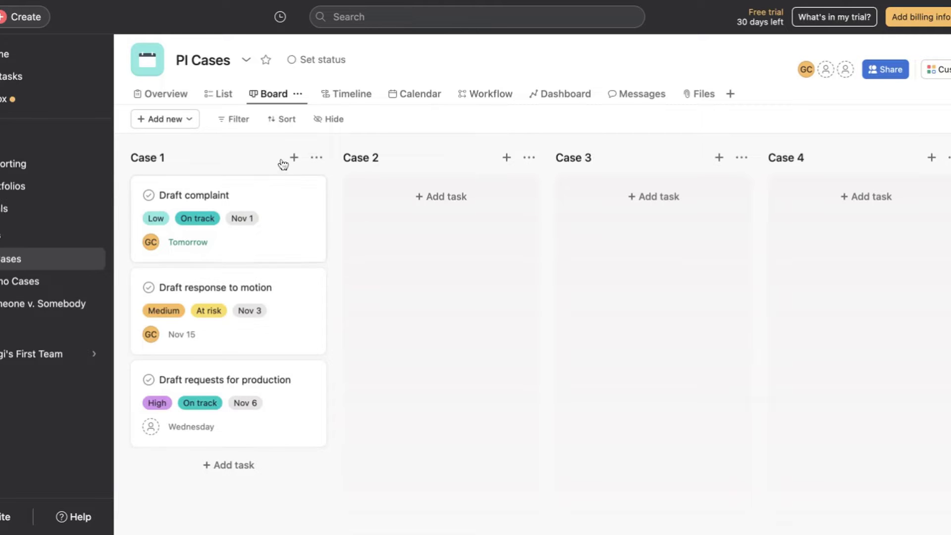
View PI Cases as a list, collapse all four case sections and expand only Case 1 to see its tasks
{"action": "left_click", "coordinate": [214, 94]}
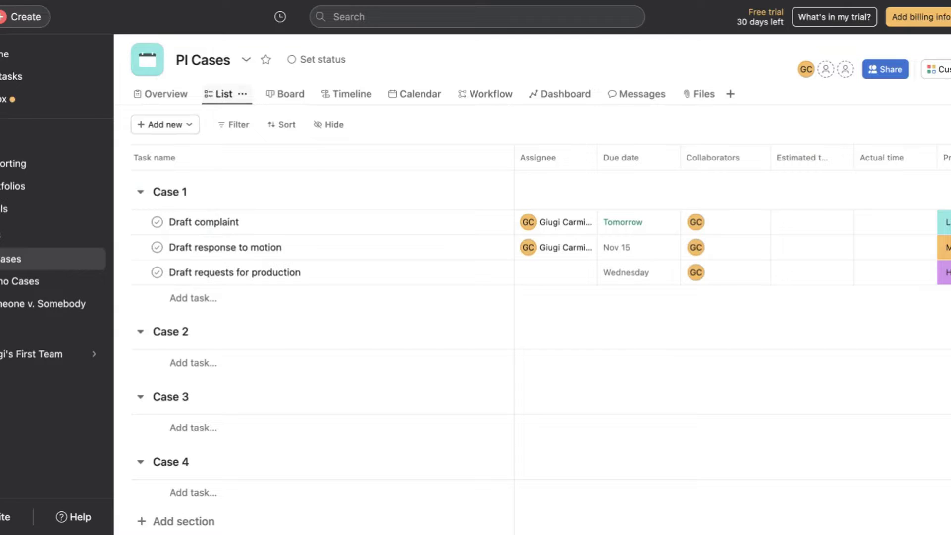
{"action": "left_click", "coordinate": [140, 192]}
{"action": "left_click", "coordinate": [141, 225]}
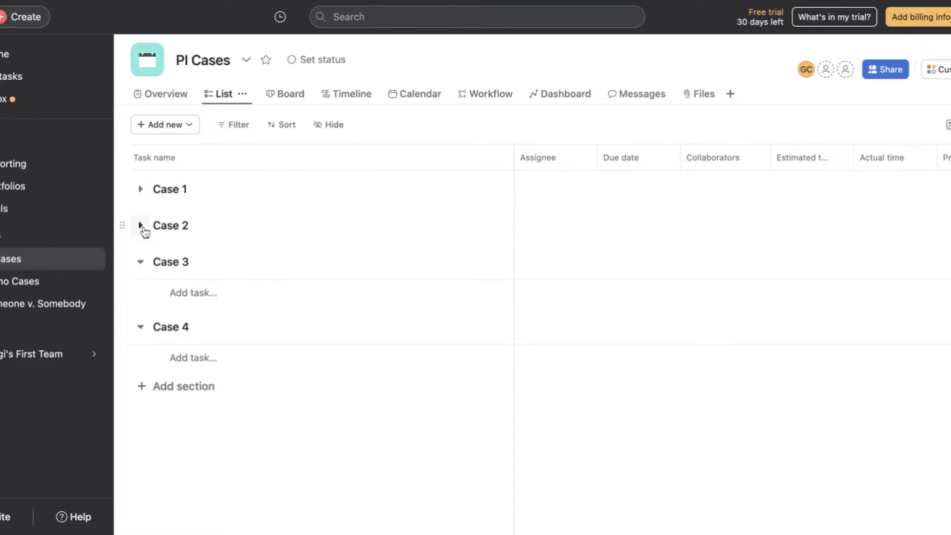
{"action": "left_click", "coordinate": [141, 261]}
{"action": "left_click", "coordinate": [140, 297]}
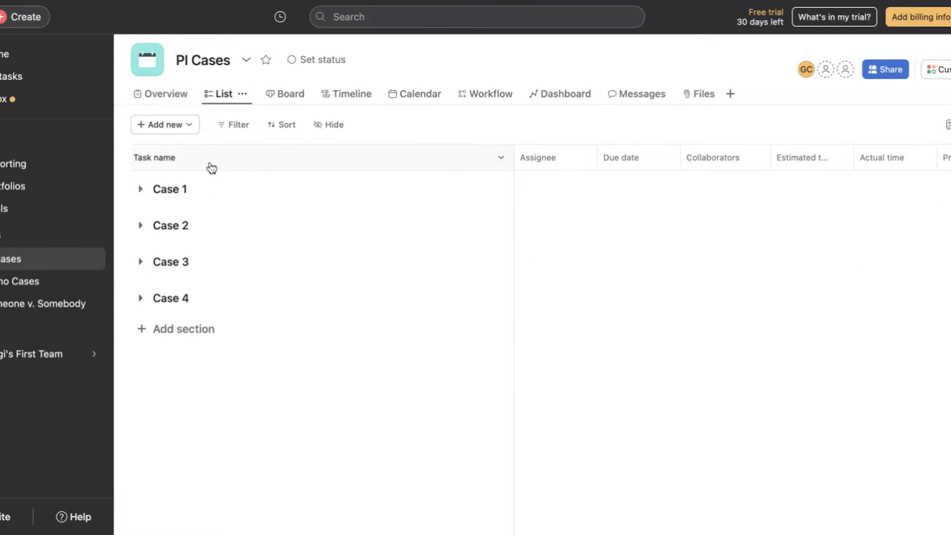
{"action": "left_click", "coordinate": [141, 189]}
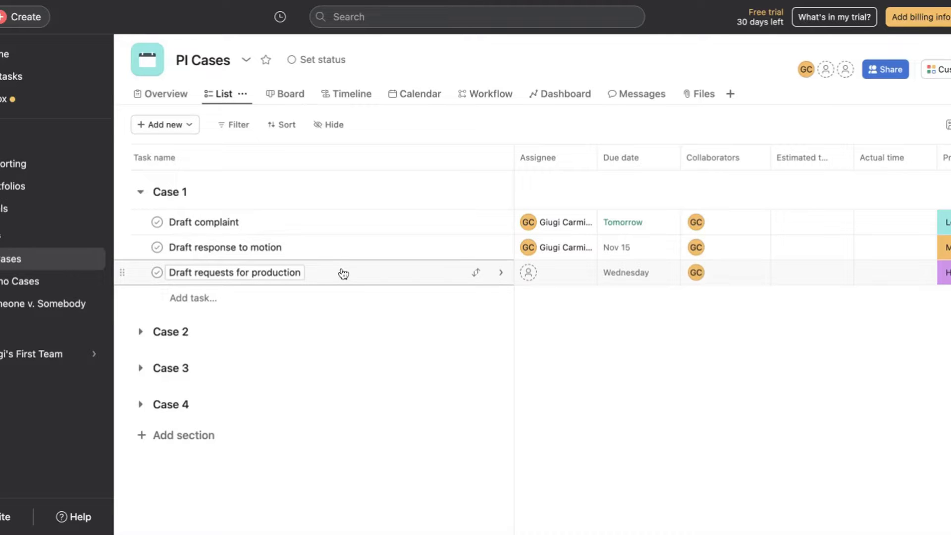
View PI Cases as a timeline, collapsing and re-expanding the Case 1 section
{"action": "left_click", "coordinate": [345, 98]}
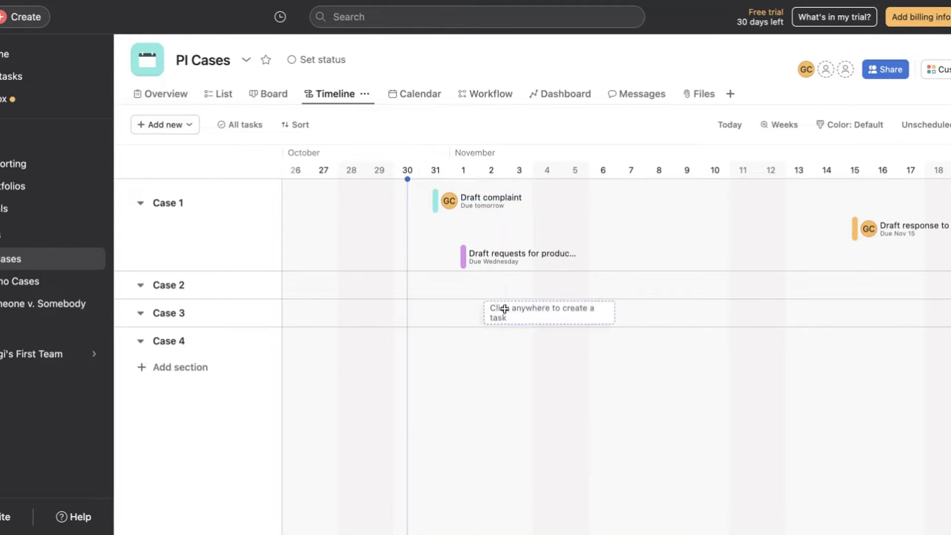
{"action": "left_click", "coordinate": [141, 202]}
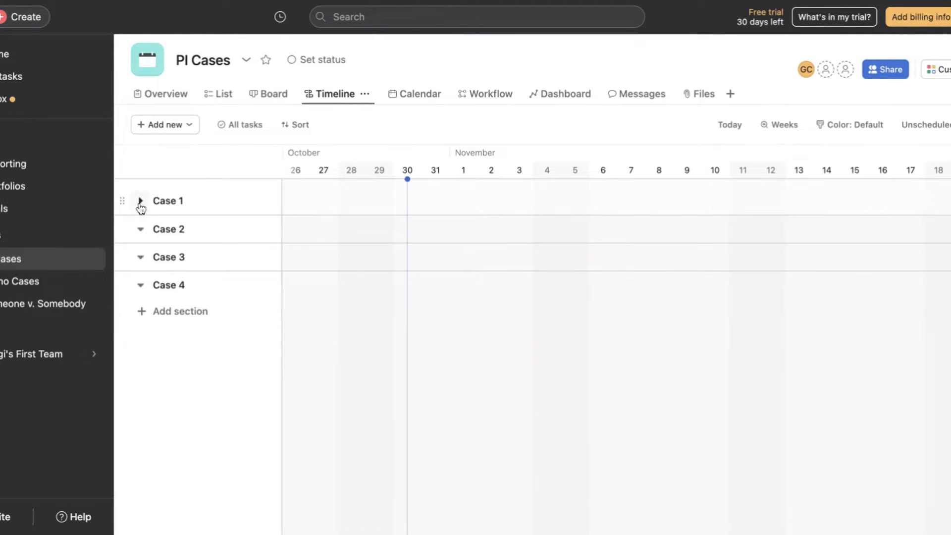
{"action": "left_click", "coordinate": [140, 201]}
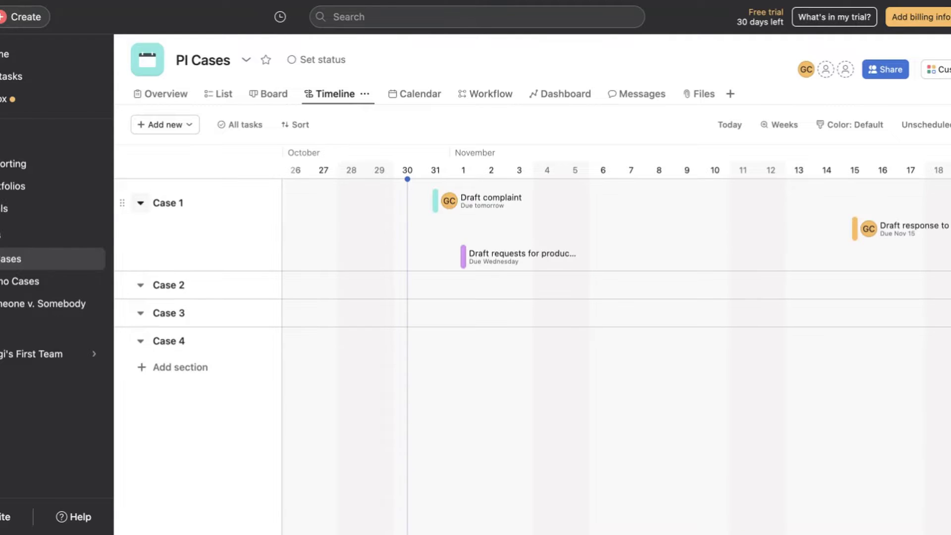
Return to the PI Cases calendar and open the project's customization options to look over its fields
{"action": "left_click", "coordinate": [418, 97]}
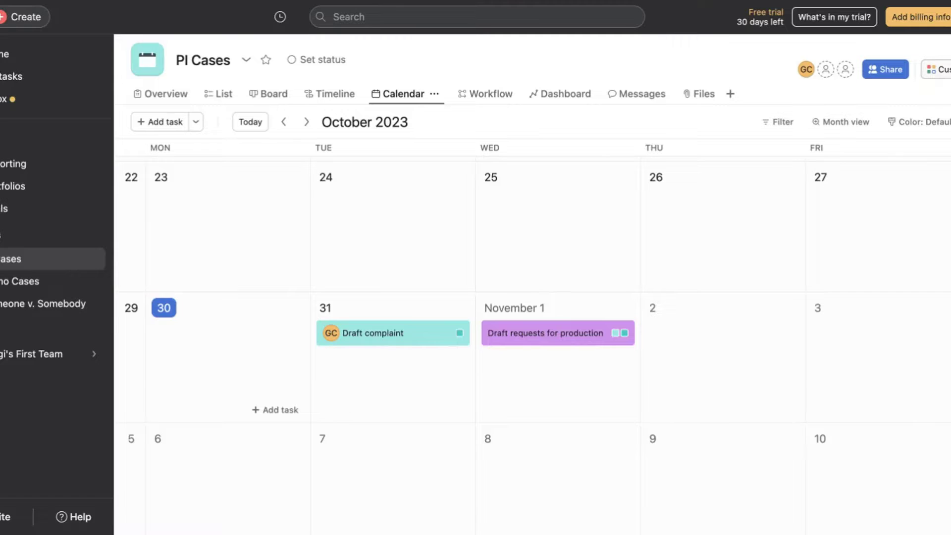
{"action": "left_click", "coordinate": [937, 70]}
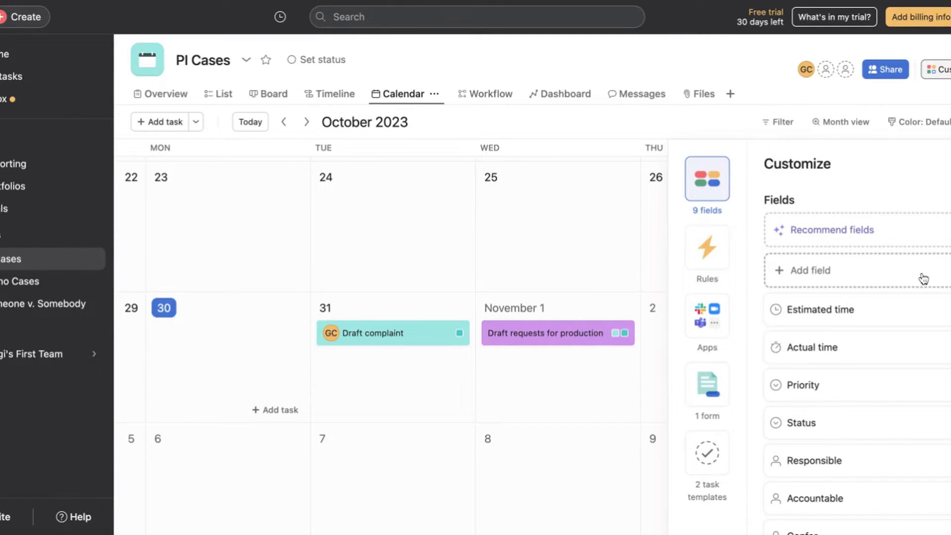
{"action": "scroll", "coordinate": [901, 394], "scroll_direction": "down", "scroll_amount": 3}
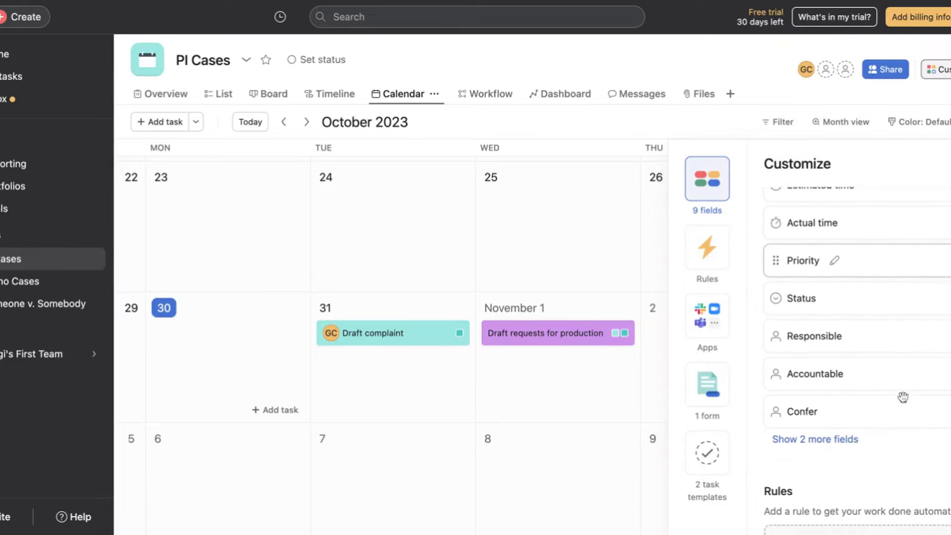
{"action": "scroll", "coordinate": [823, 334], "scroll_direction": "up", "scroll_amount": 3}
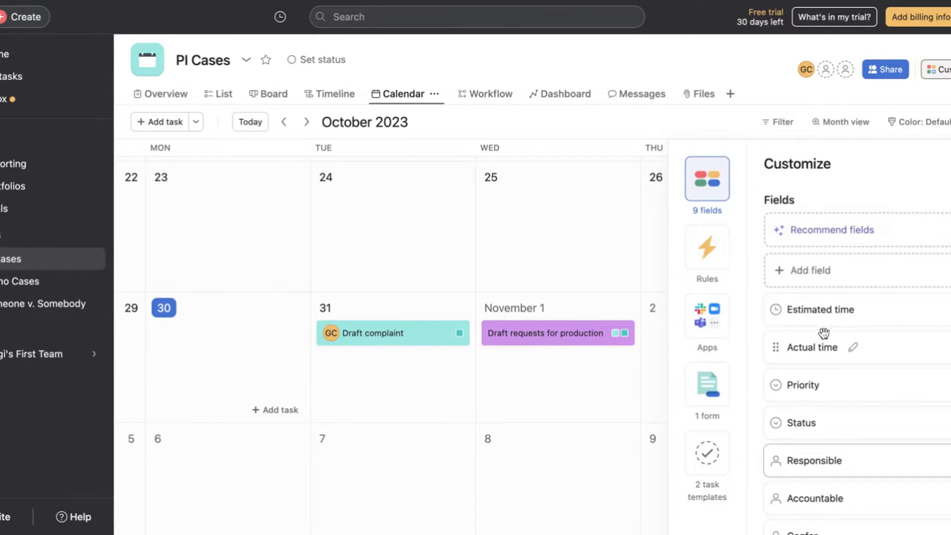
{"action": "left_click", "coordinate": [822, 273]}
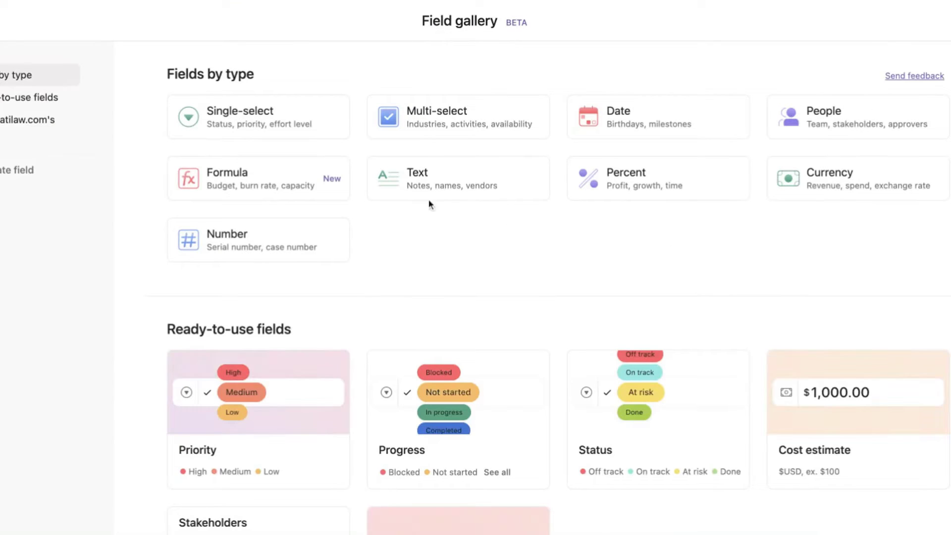
{"action": "left_click", "coordinate": [848, 117]}
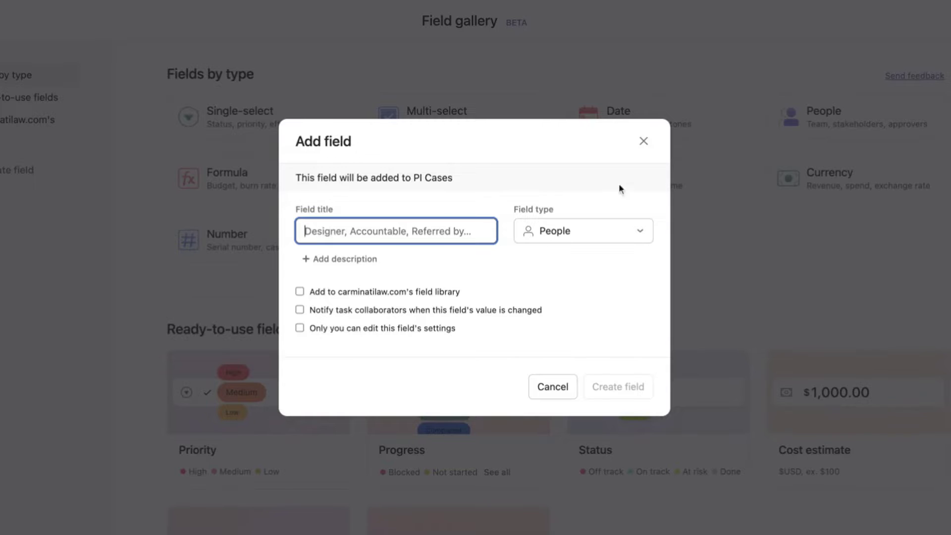
{"action": "left_click", "coordinate": [643, 140]}
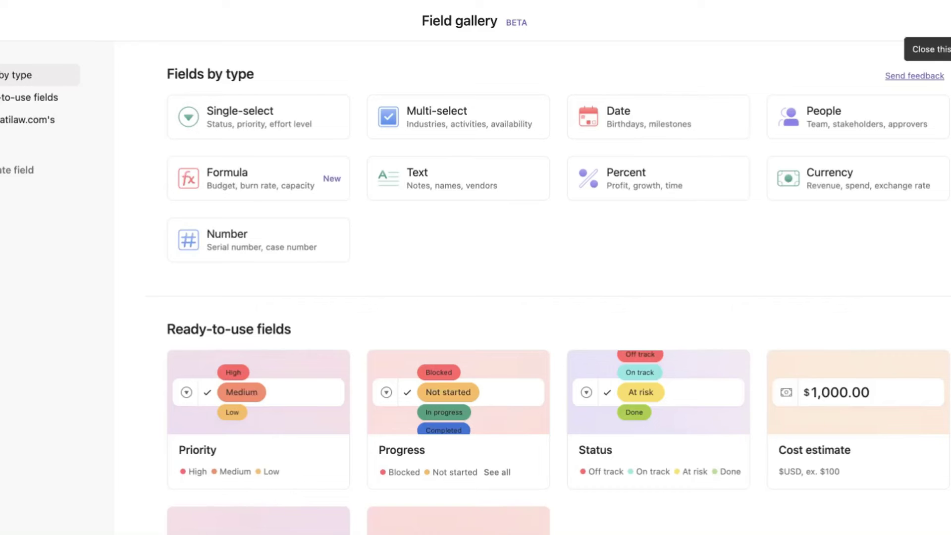
{"action": "left_click", "coordinate": [933, 20]}
Show the hidden fields and examine the full list of custom fields, including the people roles and External Deadline
{"action": "scroll", "coordinate": [882, 350], "scroll_direction": "down", "scroll_amount": 4}
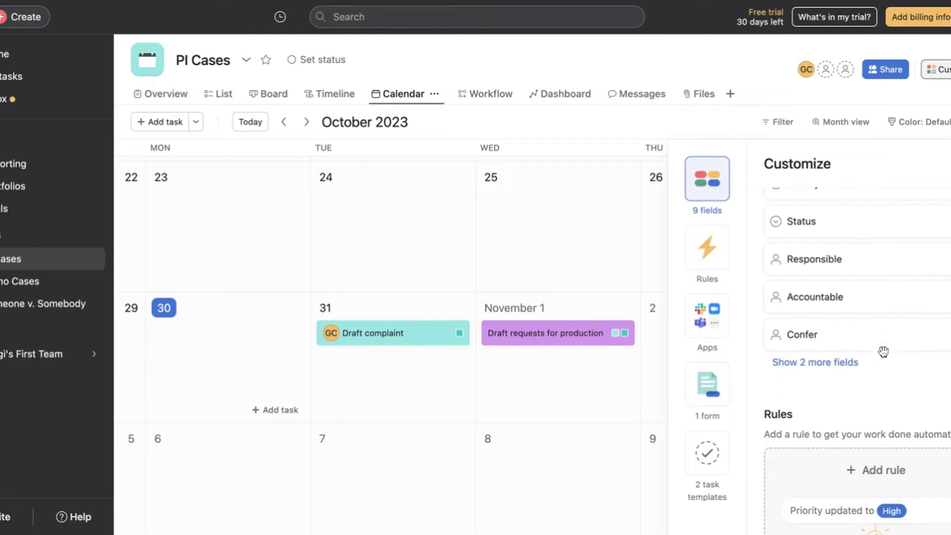
{"action": "left_click", "coordinate": [797, 362]}
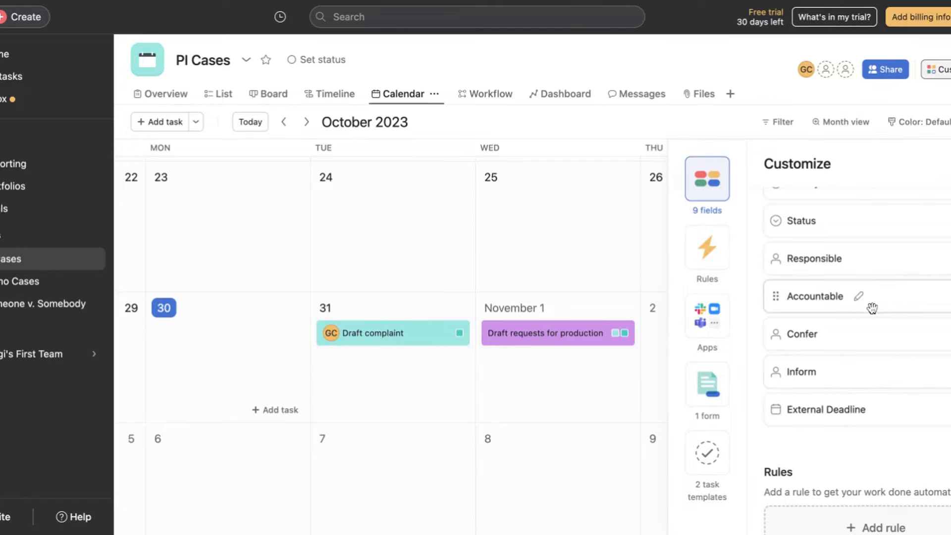
{"action": "scroll", "coordinate": [872, 308], "scroll_direction": "up", "scroll_amount": 2}
{"action": "scroll", "coordinate": [855, 383], "scroll_direction": "down", "scroll_amount": 2}
{"action": "mouse_move", "coordinate": [844, 285]}
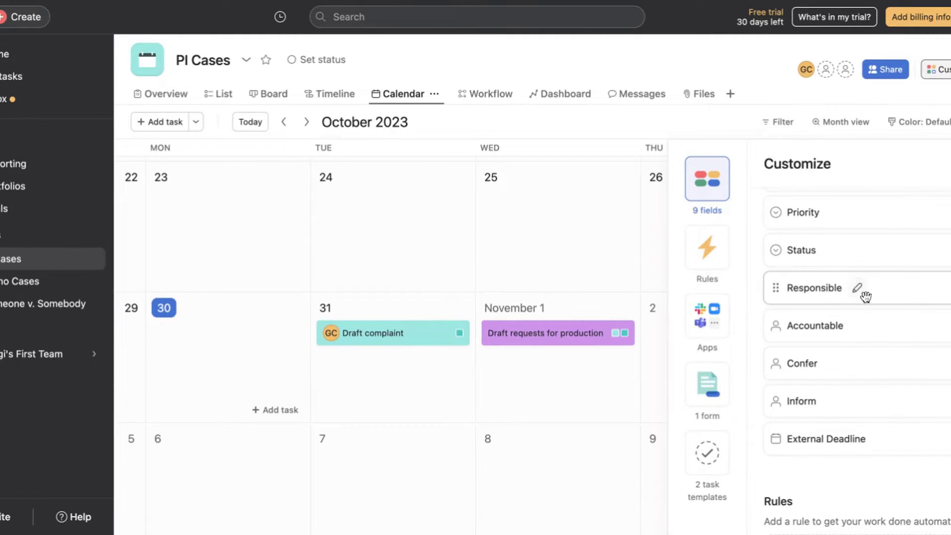
{"action": "mouse_move", "coordinate": [820, 394]}
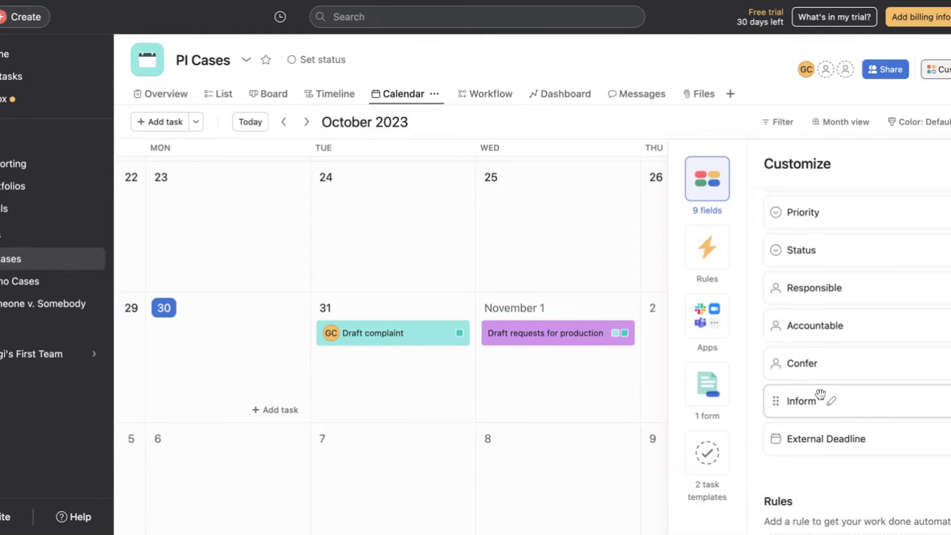
{"action": "mouse_move", "coordinate": [893, 371]}
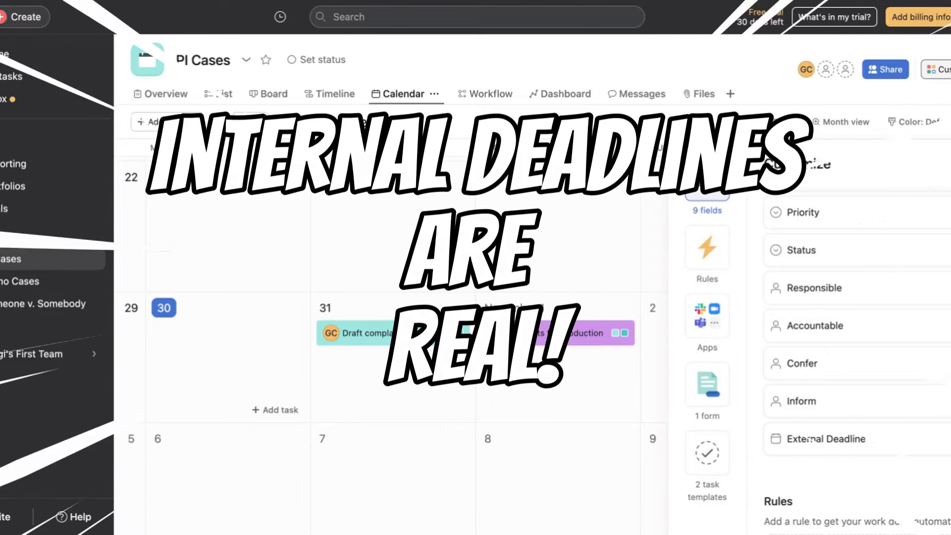
{"action": "scroll", "coordinate": [857, 347], "scroll_direction": "up", "scroll_amount": 3}
{"action": "scroll", "coordinate": [857, 347], "scroll_direction": "up", "scroll_amount": 1}
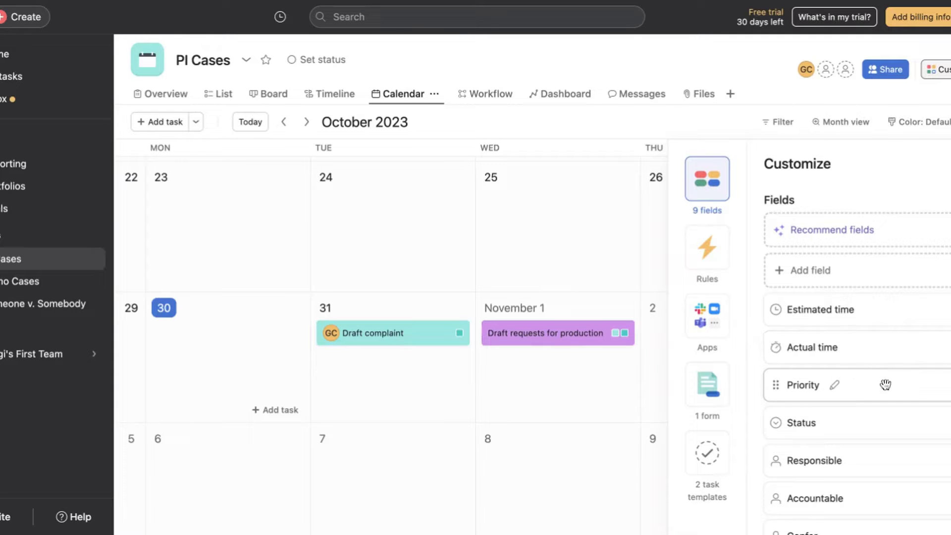
{"action": "scroll", "coordinate": [885, 384], "scroll_direction": "down", "scroll_amount": 5}
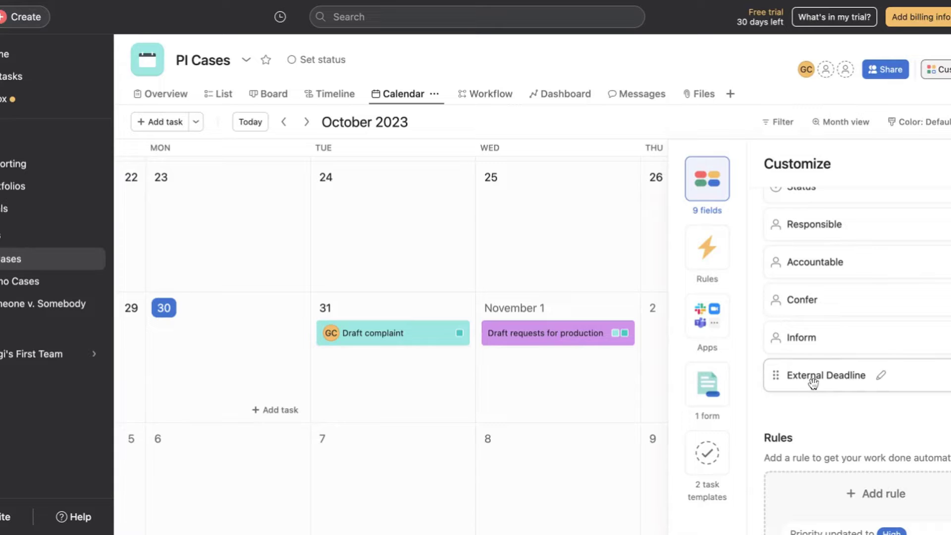
{"action": "scroll", "coordinate": [828, 381], "scroll_direction": "up", "scroll_amount": 5}
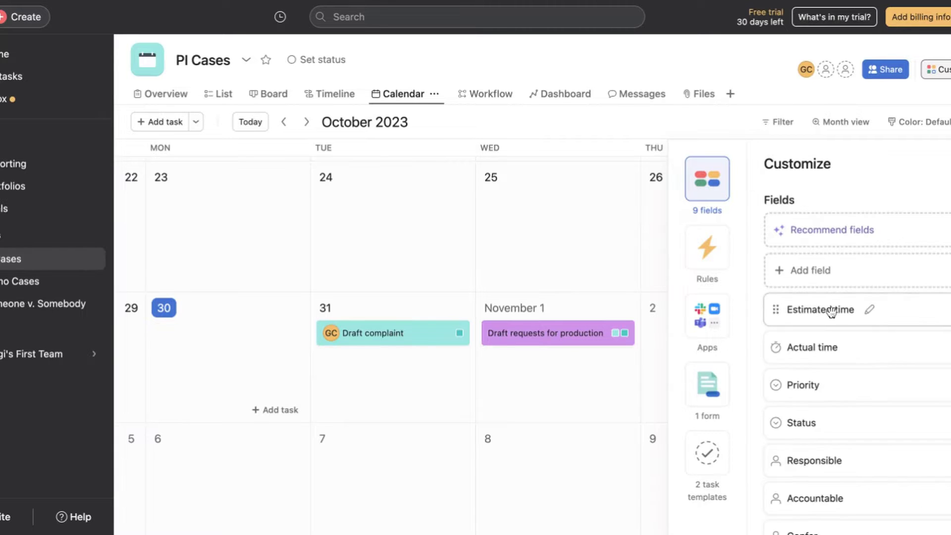
Draft a date field titled External Deadline for PI Cases, discard it without saving, and return to the existing field list
{"action": "left_click", "coordinate": [818, 275]}
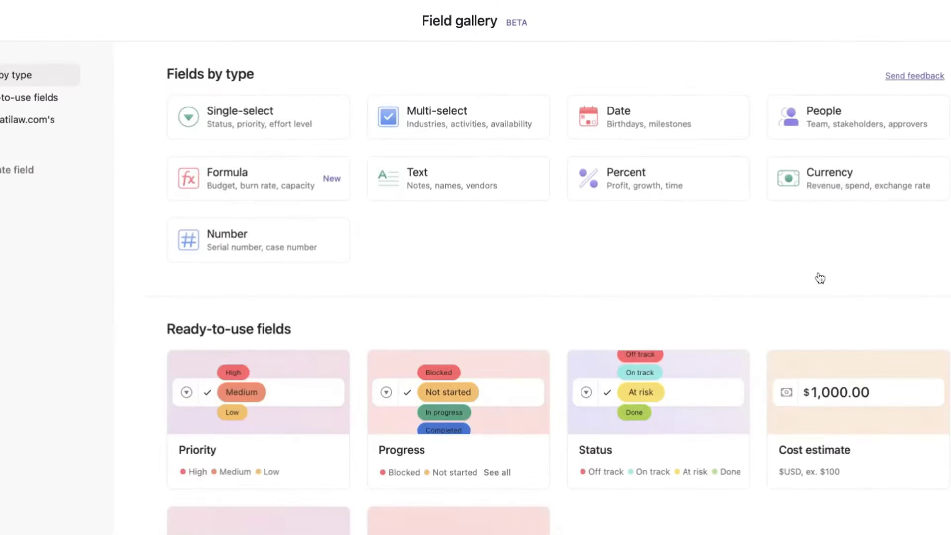
{"action": "left_click", "coordinate": [664, 130]}
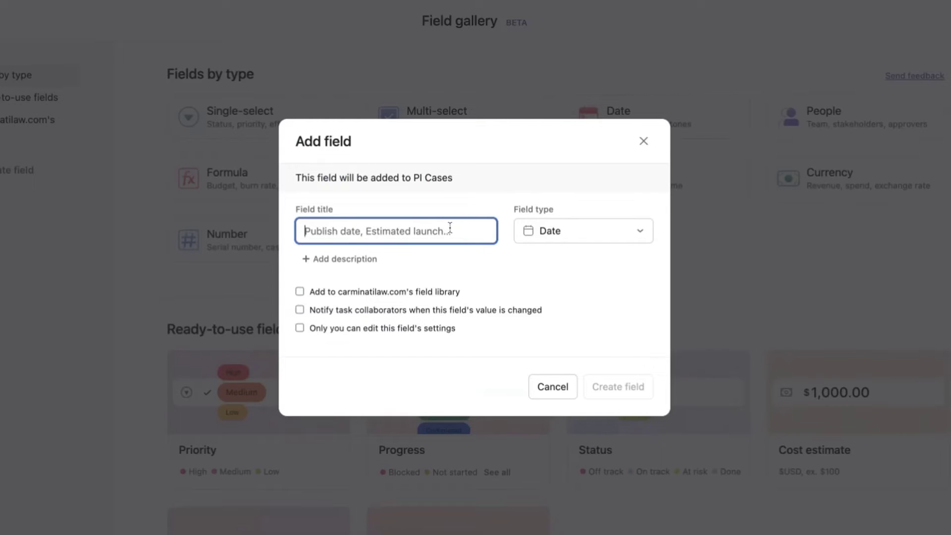
{"action": "type", "text": "Ex"}
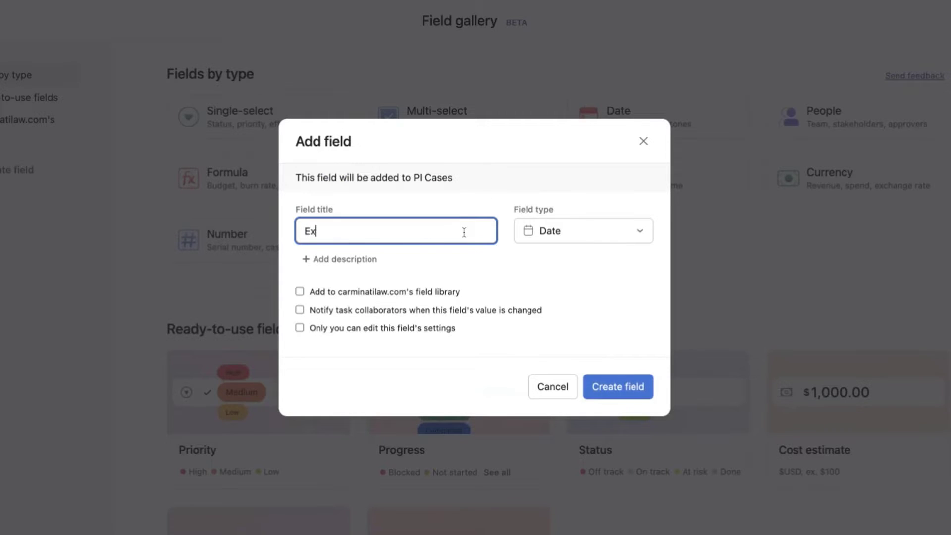
{"action": "type", "text": "ternal Deadline"}
{"action": "left_click", "coordinate": [619, 233]}
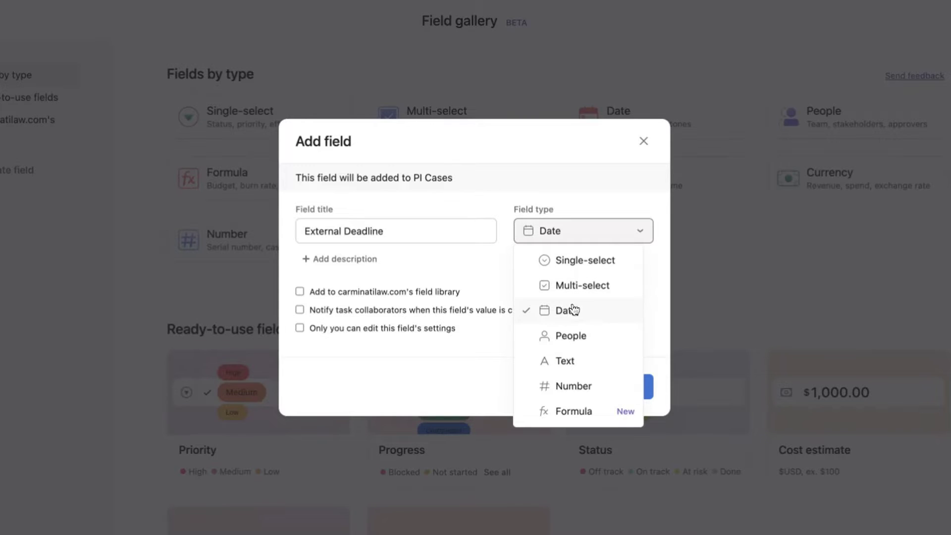
{"action": "left_click", "coordinate": [585, 174]}
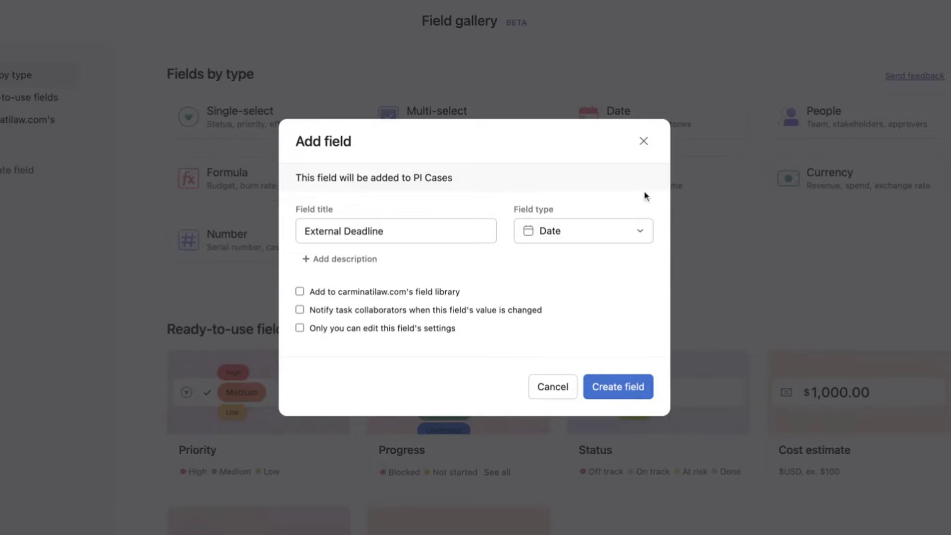
{"action": "left_click", "coordinate": [643, 141]}
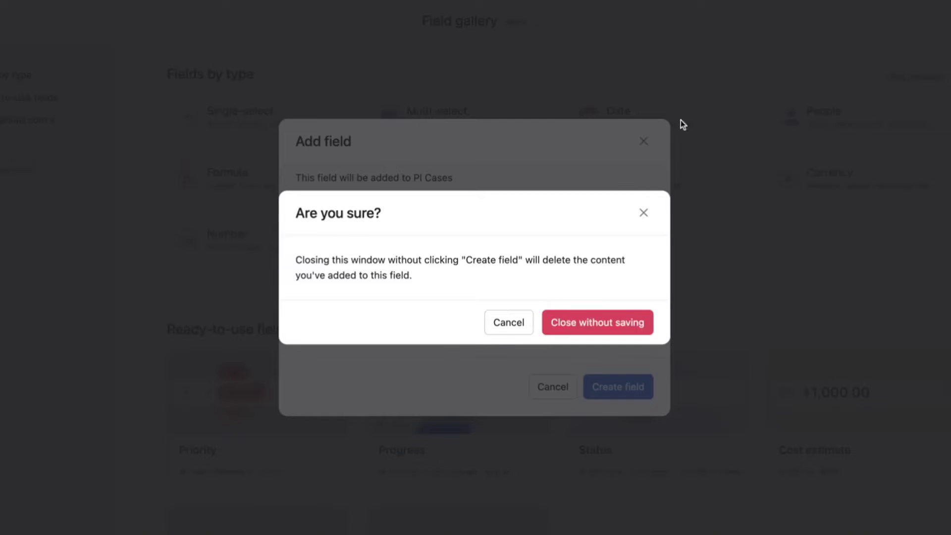
{"action": "left_click", "coordinate": [562, 327]}
{"action": "key", "text": "Escape"}
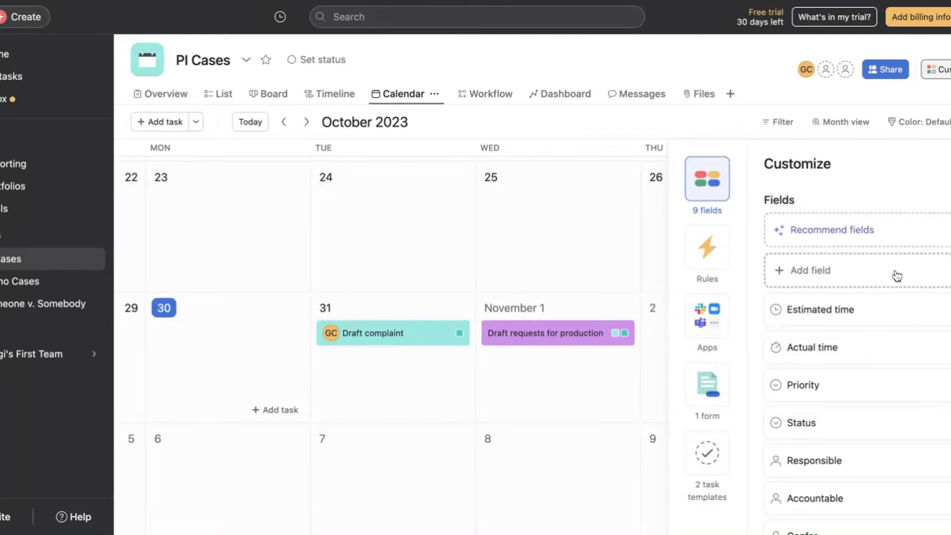
{"action": "scroll", "coordinate": [880, 411], "scroll_direction": "down", "scroll_amount": 5}
{"action": "scroll", "coordinate": [879, 411], "scroll_direction": "down", "scroll_amount": 3}
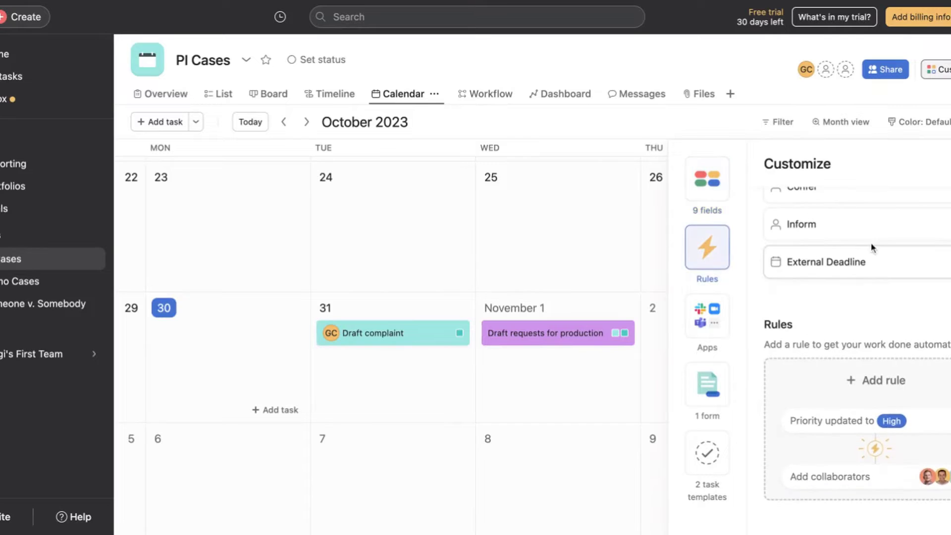
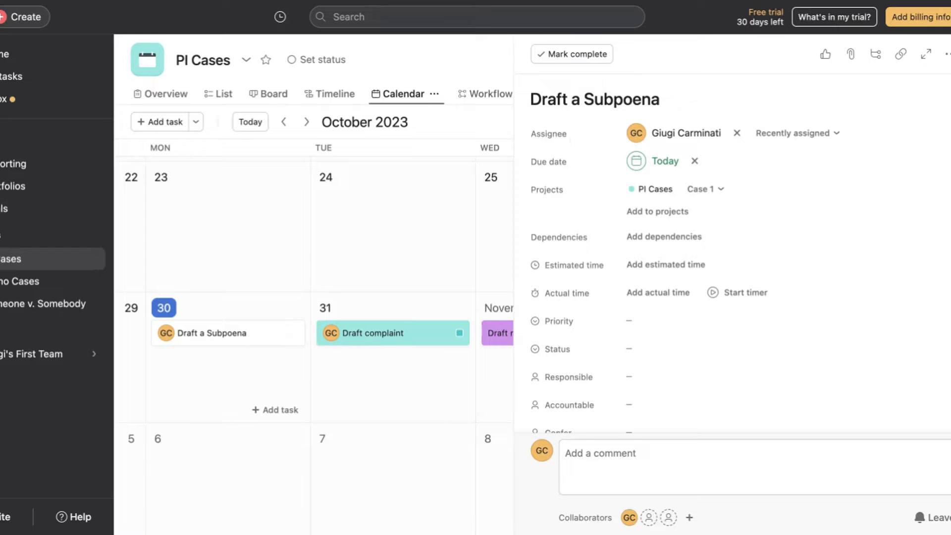
Set the task's assignee as the Responsible person on the Draft a Subpoena task
{"action": "left_click", "coordinate": [627, 376]}
{"action": "left_click", "coordinate": [665, 402]}
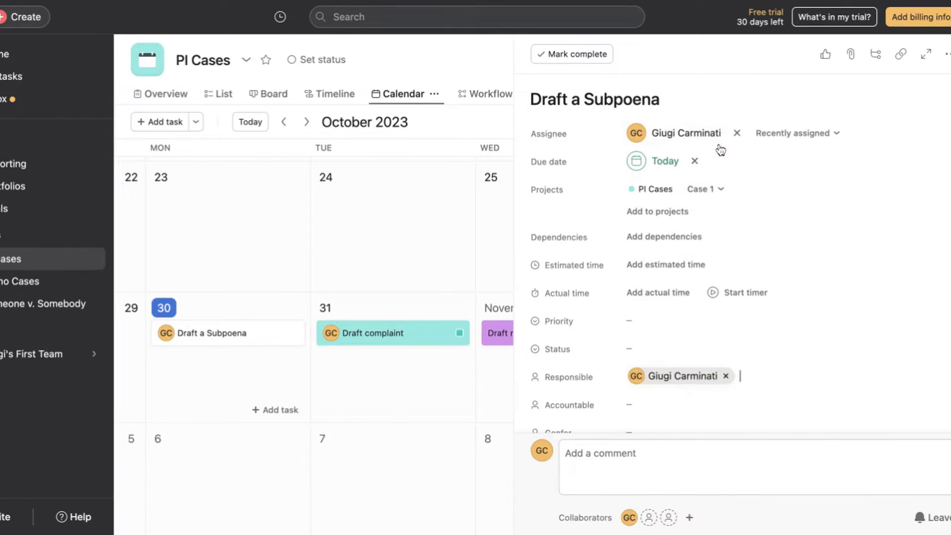
{"action": "mouse_move", "coordinate": [717, 149]}
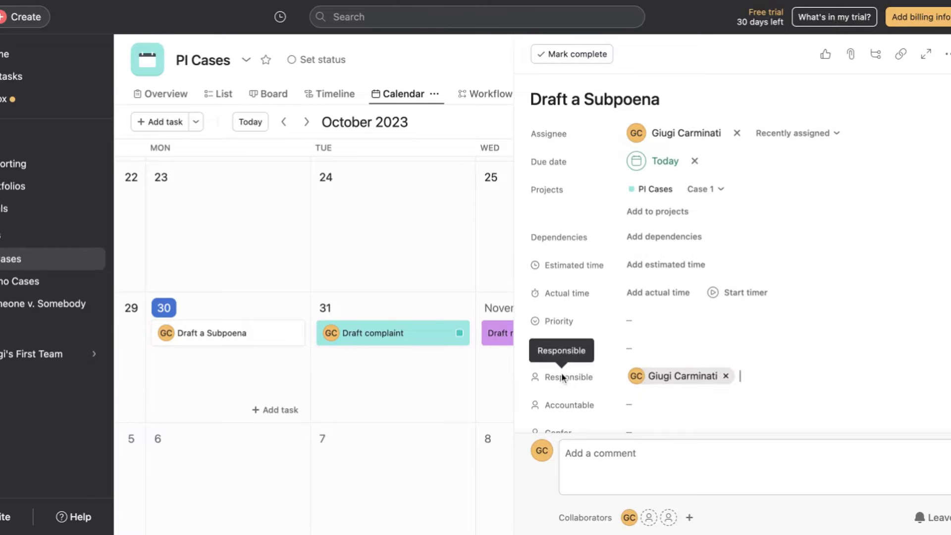
Look at the people choices for the Accountable, Confer and Inform roles of Draft a Subpoena without choosing anyone
{"action": "scroll", "coordinate": [562, 375], "scroll_direction": "down", "scroll_amount": 3}
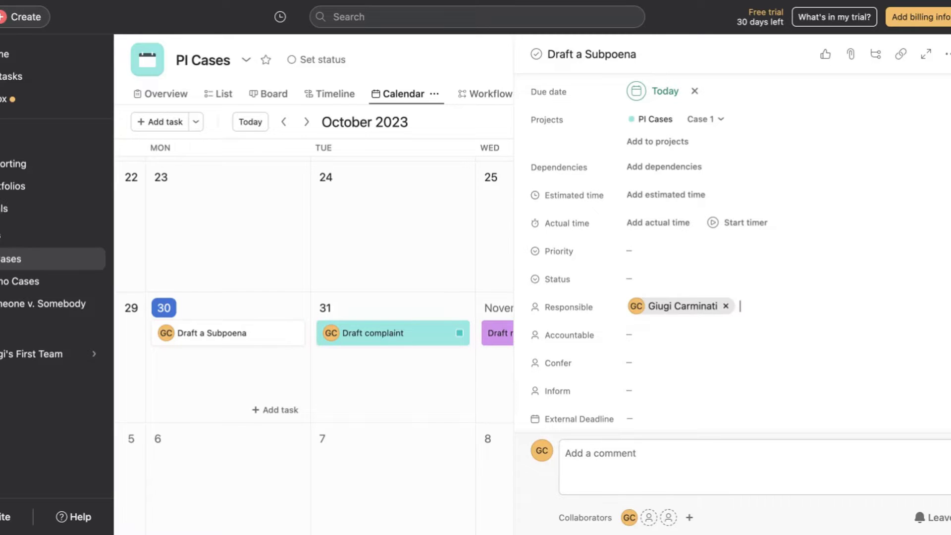
{"action": "left_click", "coordinate": [633, 338]}
{"action": "left_click", "coordinate": [891, 317]}
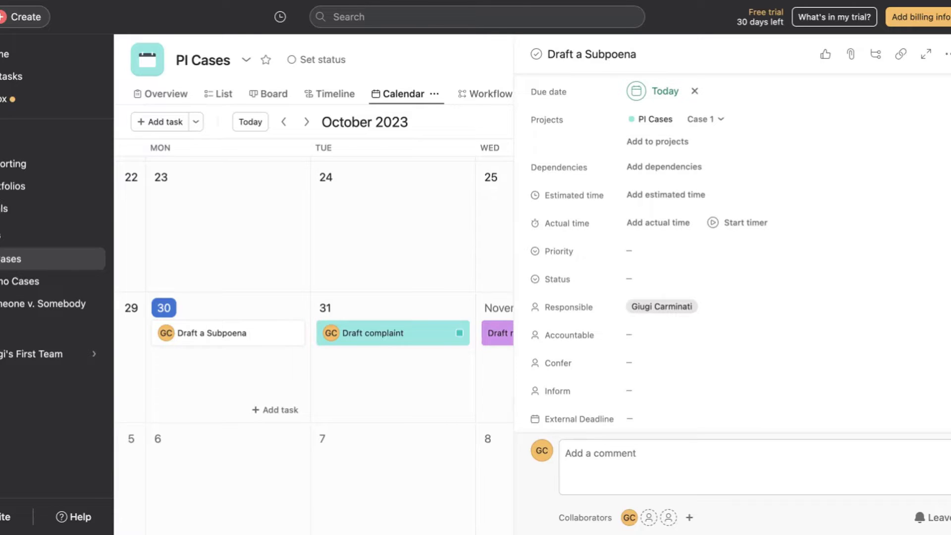
{"action": "left_click", "coordinate": [643, 361]}
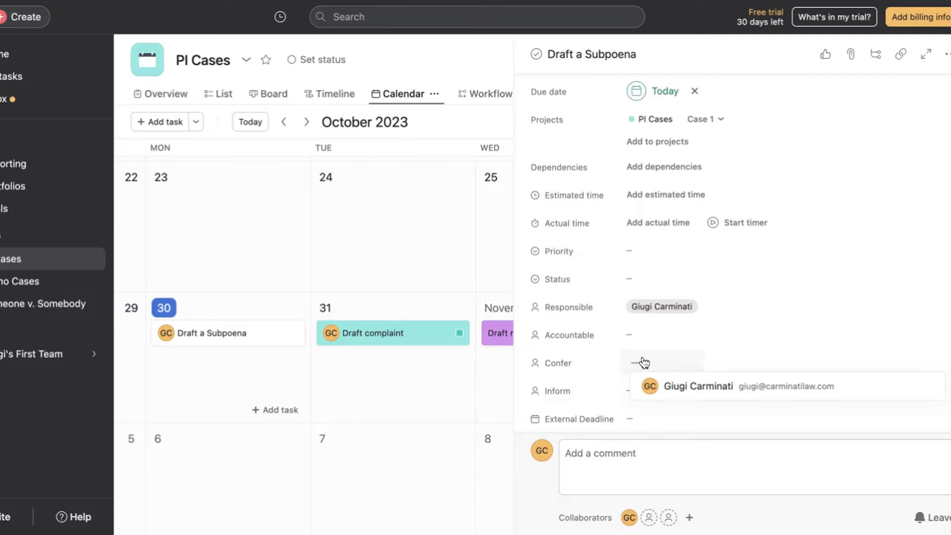
{"action": "left_click", "coordinate": [666, 386]}
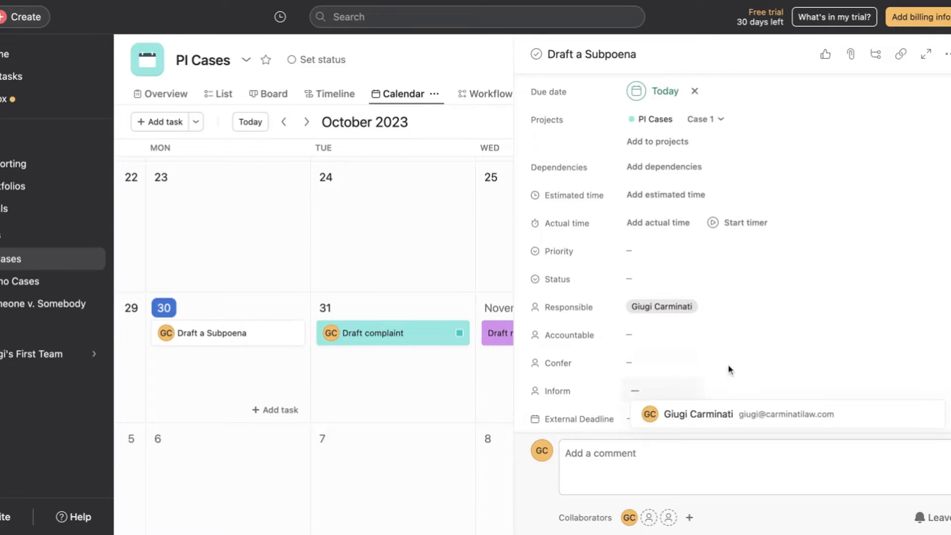
Set the External Deadline of the Draft a Subpoena task to 11/03/23 and close the task details
{"action": "left_click", "coordinate": [631, 420]}
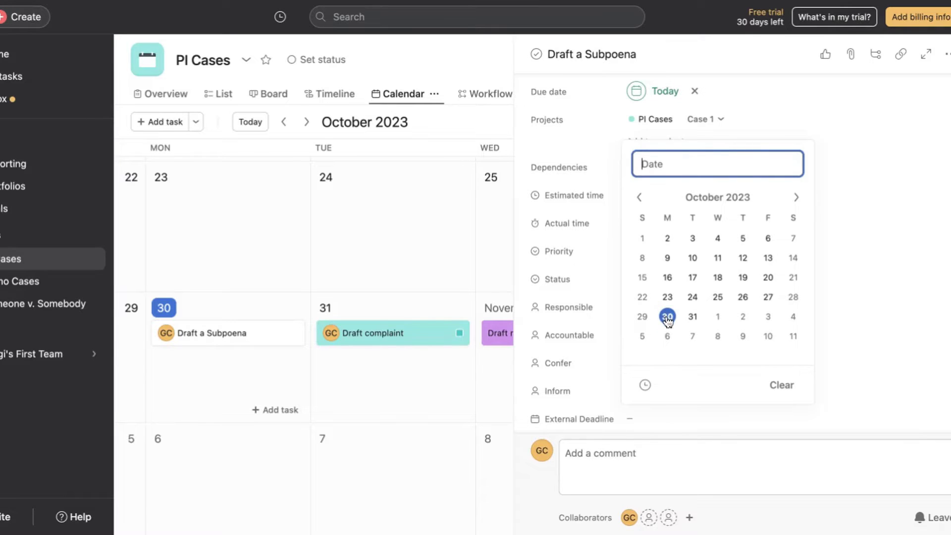
{"action": "left_click", "coordinate": [768, 318]}
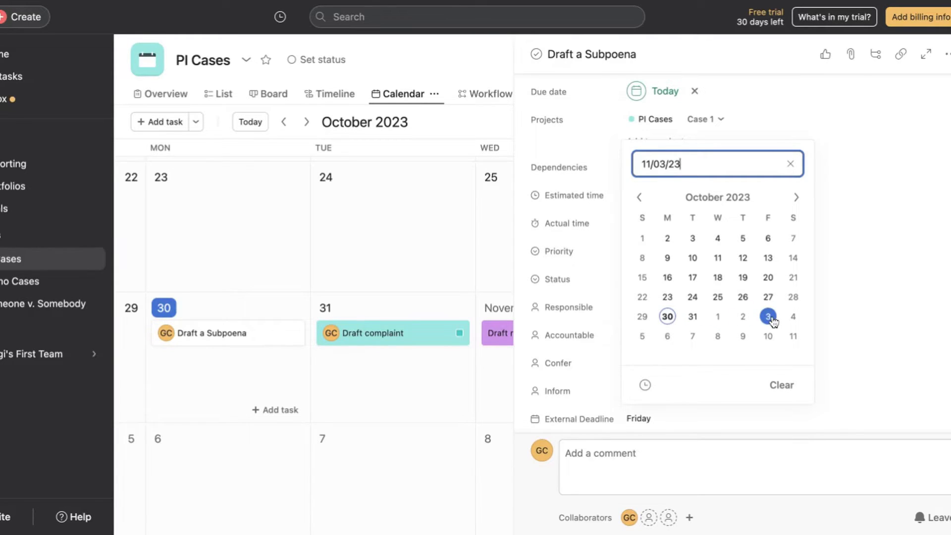
{"action": "left_click", "coordinate": [842, 319]}
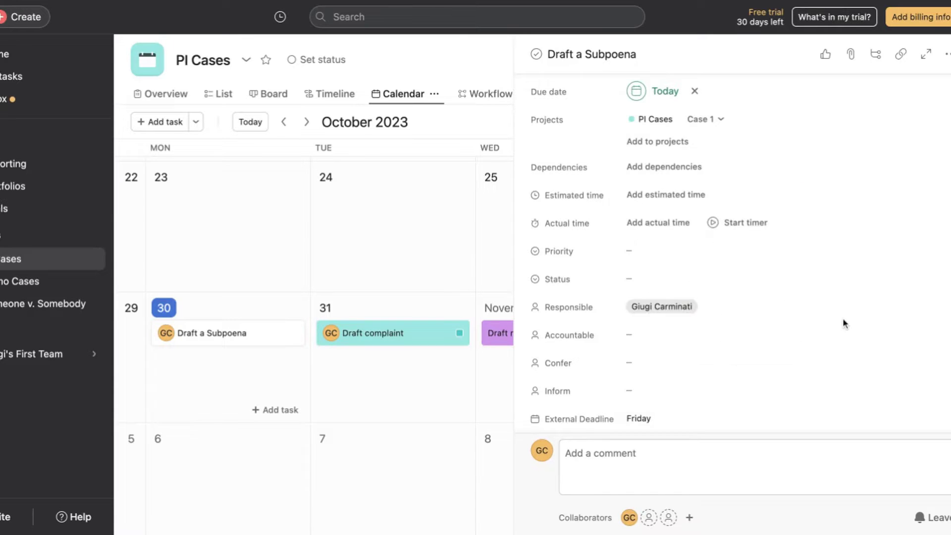
{"action": "scroll", "coordinate": [668, 355], "scroll_direction": "down", "scroll_amount": 3}
{"action": "scroll", "coordinate": [668, 355], "scroll_direction": "down", "scroll_amount": 2}
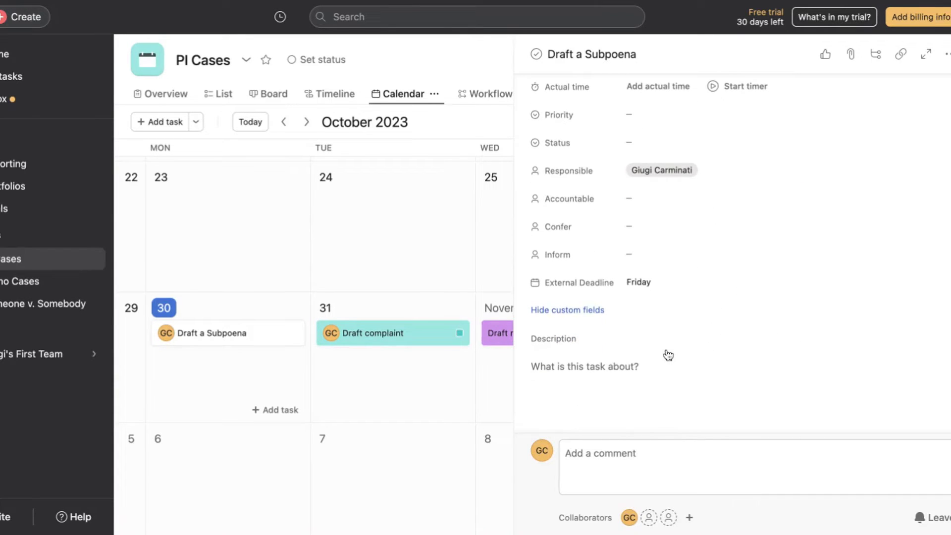
{"action": "scroll", "coordinate": [593, 81], "scroll_direction": "up", "scroll_amount": 5}
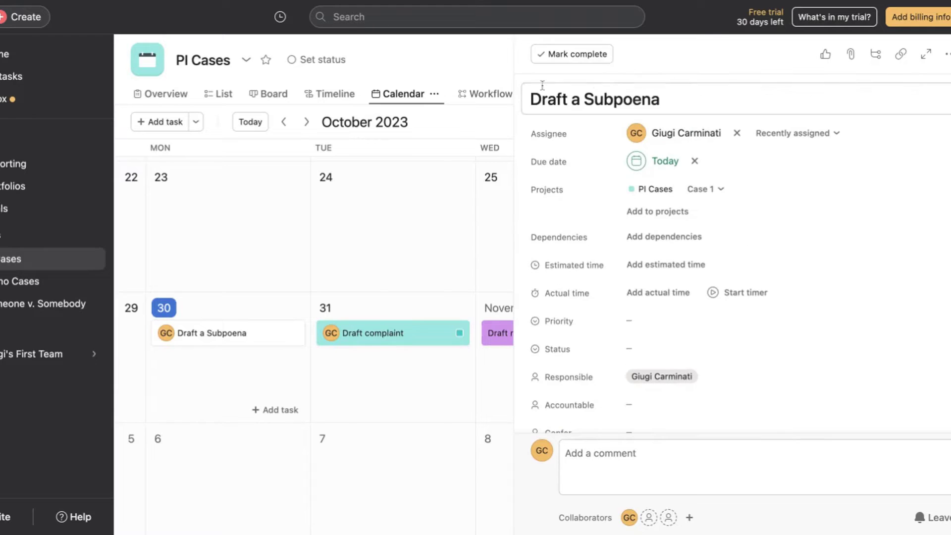
{"action": "left_click", "coordinate": [491, 62]}
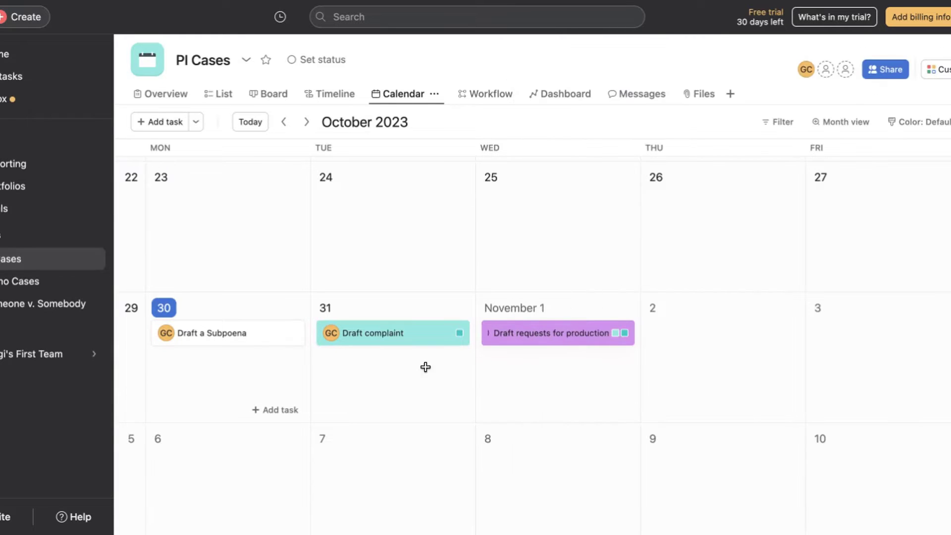
Reopen the Draft a Subpoena task, move it to the Case 3 section of PI Cases and close it
{"action": "left_click", "coordinate": [258, 333]}
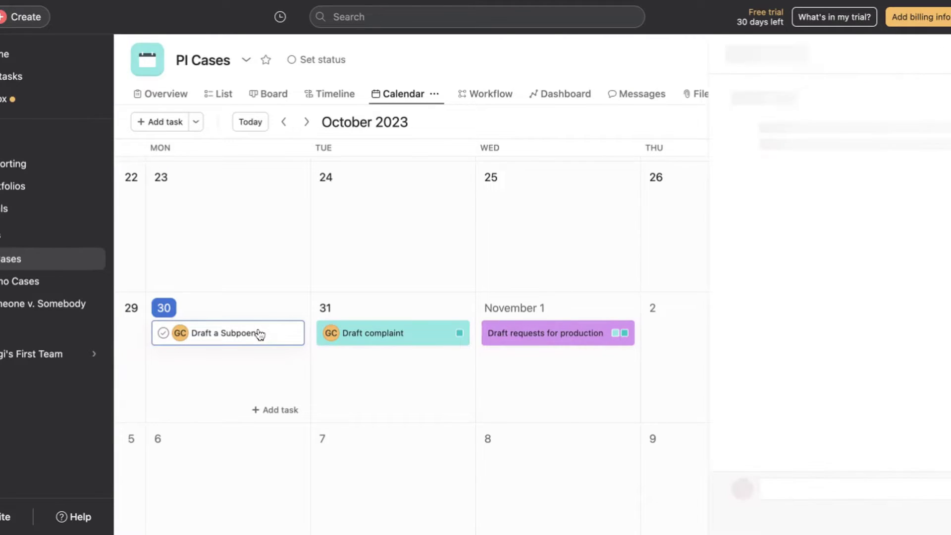
{"action": "left_click", "coordinate": [699, 189]}
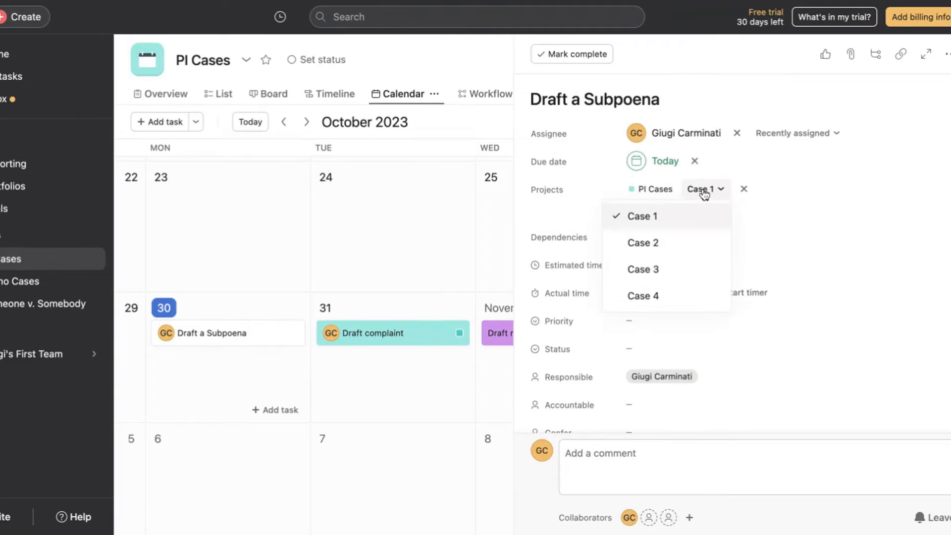
{"action": "left_click", "coordinate": [656, 269]}
{"action": "left_click", "coordinate": [477, 67]}
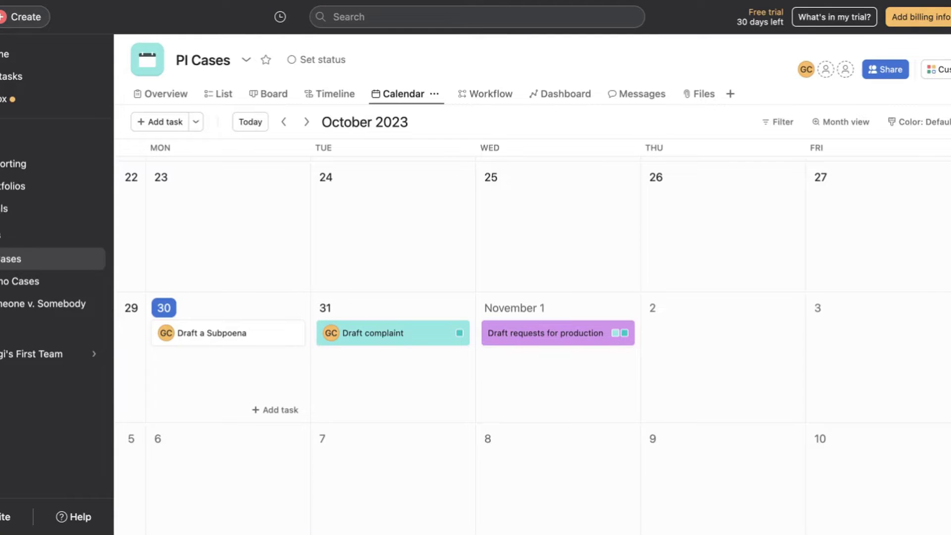
In the PI Cases list, move the External Deadline column directly after the task names and sort by it ascending
{"action": "left_click", "coordinate": [230, 94]}
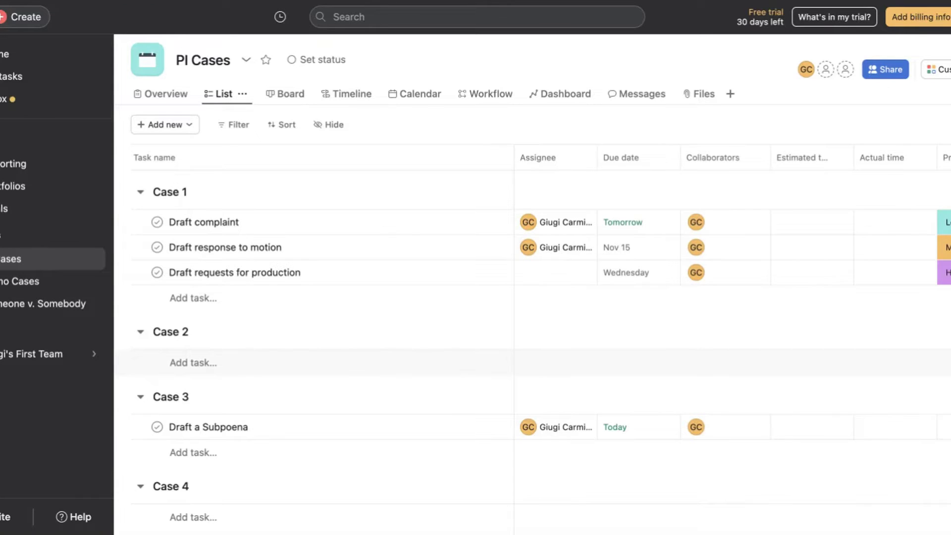
{"action": "scroll", "coordinate": [768, 424], "scroll_direction": "right", "scroll_amount": 3}
{"action": "scroll", "coordinate": [785, 422], "scroll_direction": "right", "scroll_amount": 15}
{"action": "scroll", "coordinate": [763, 425], "scroll_direction": "right", "scroll_amount": 1}
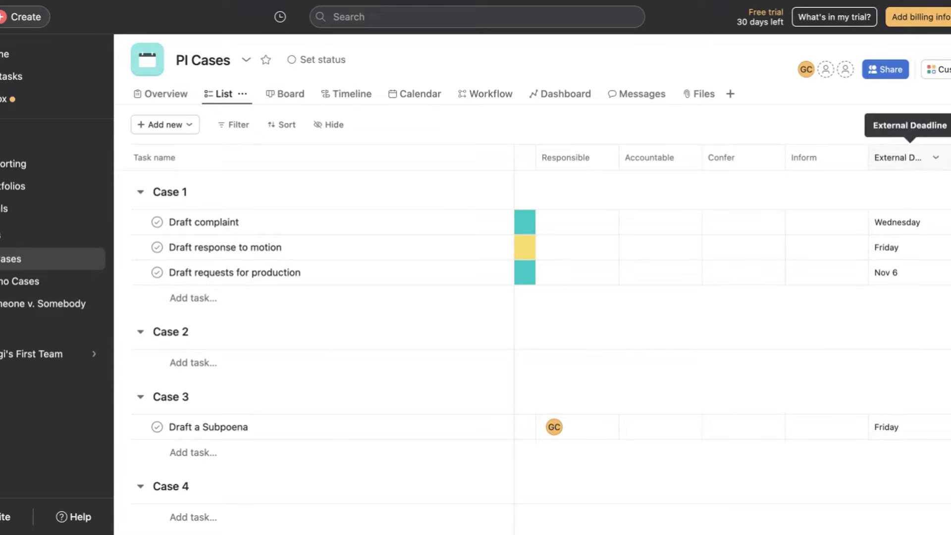
{"action": "left_click_drag", "start_coordinate": [912, 157], "coordinate": [558, 162]}
{"action": "left_click", "coordinate": [578, 158]}
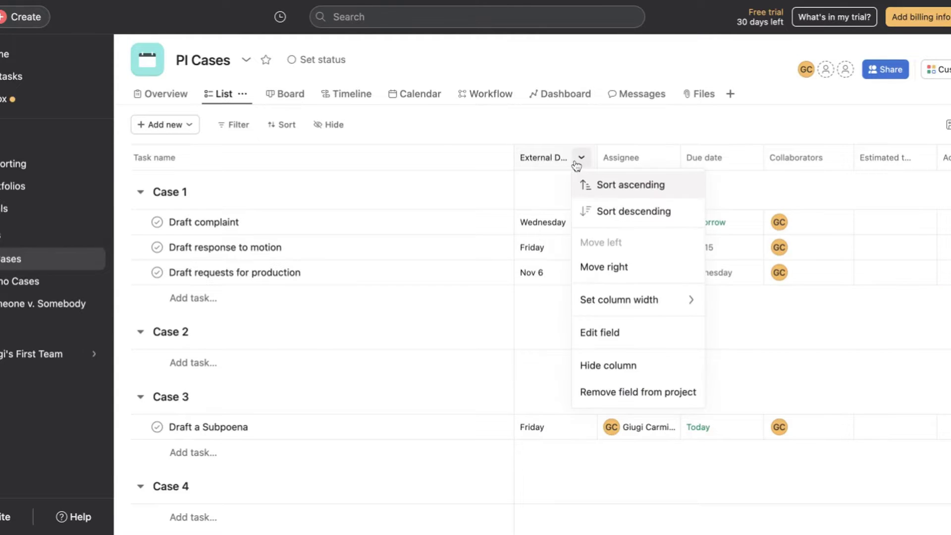
{"action": "left_click", "coordinate": [598, 188]}
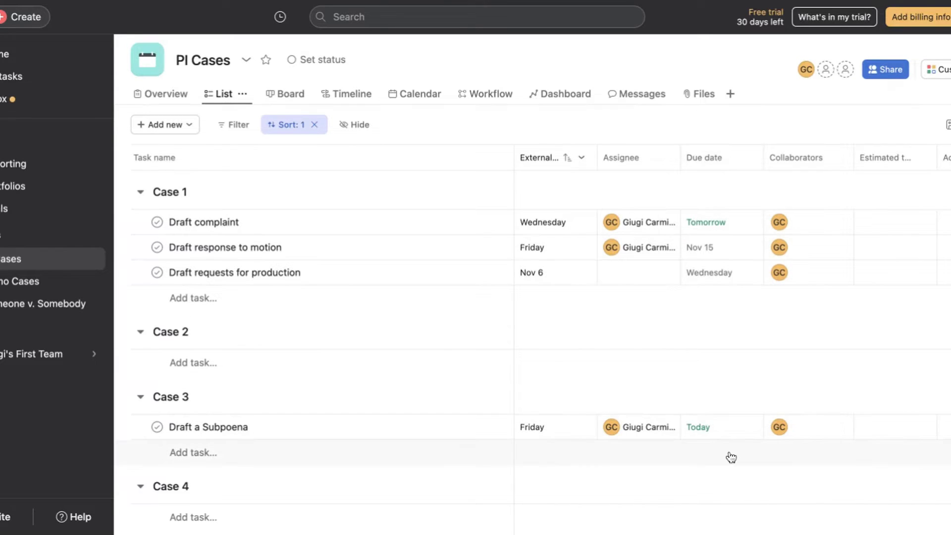
Sort the PI Cases task list by Assignee in descending order and look across the remaining columns
{"action": "left_click", "coordinate": [626, 158]}
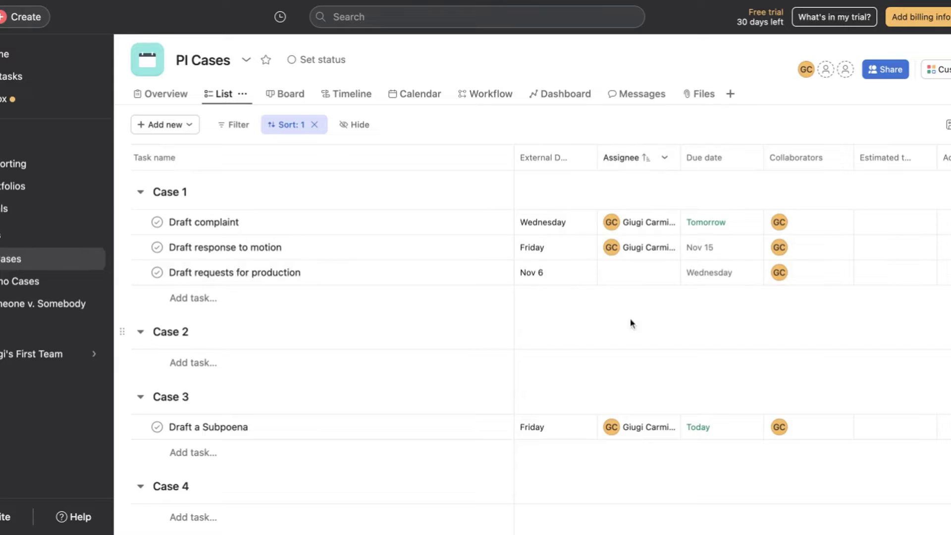
{"action": "left_click", "coordinate": [623, 158]}
{"action": "scroll", "coordinate": [917, 170], "scroll_direction": "right", "scroll_amount": 8}
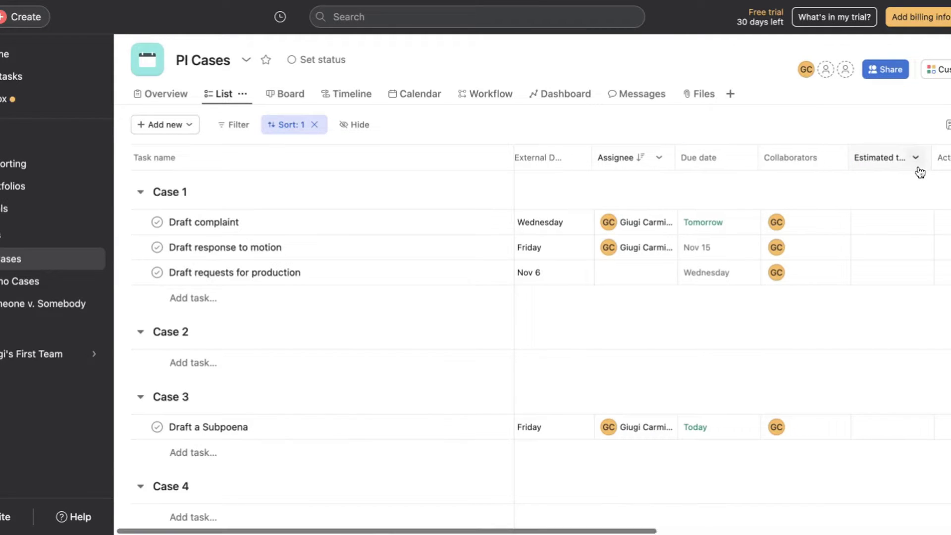
{"action": "scroll", "coordinate": [820, 195], "scroll_direction": "right", "scroll_amount": 4}
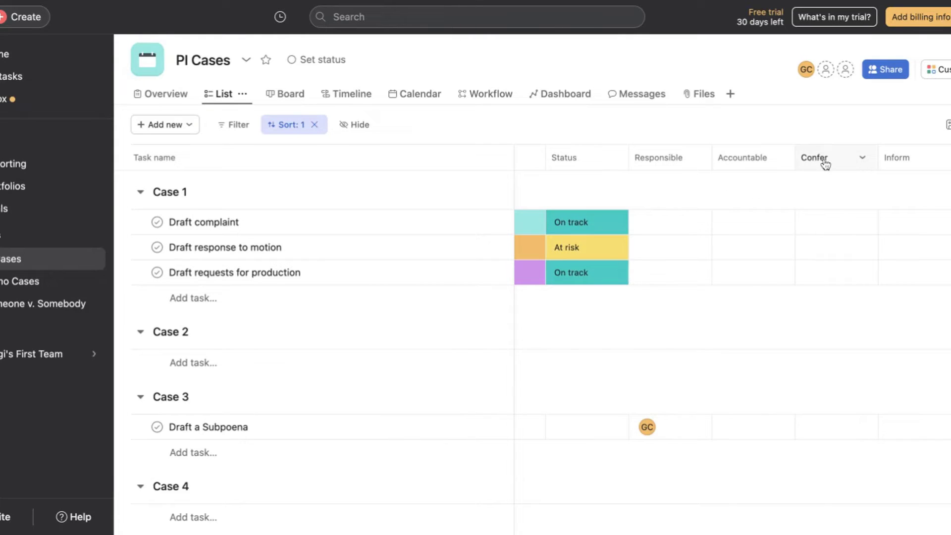
{"action": "scroll", "coordinate": [823, 394], "scroll_direction": "left", "scroll_amount": 10}
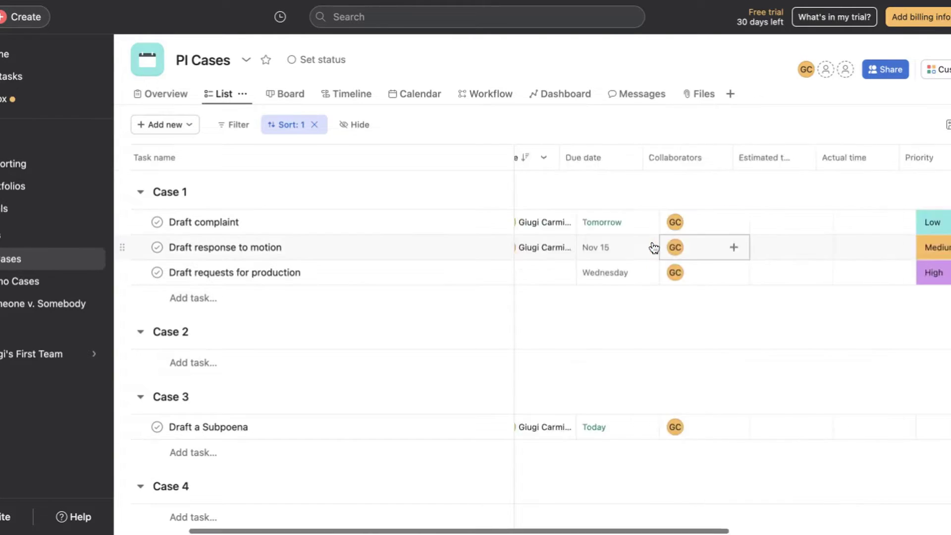
{"action": "mouse_move", "coordinate": [653, 247]}
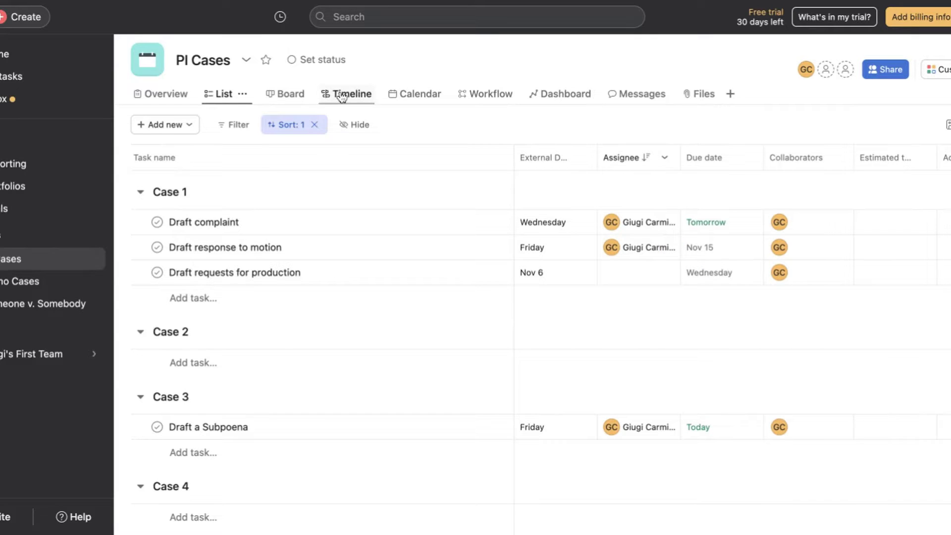
Switch PI Cases to its calendar view and open the Drafting Complaint task template for editing from the project's customization options
{"action": "left_click", "coordinate": [410, 99]}
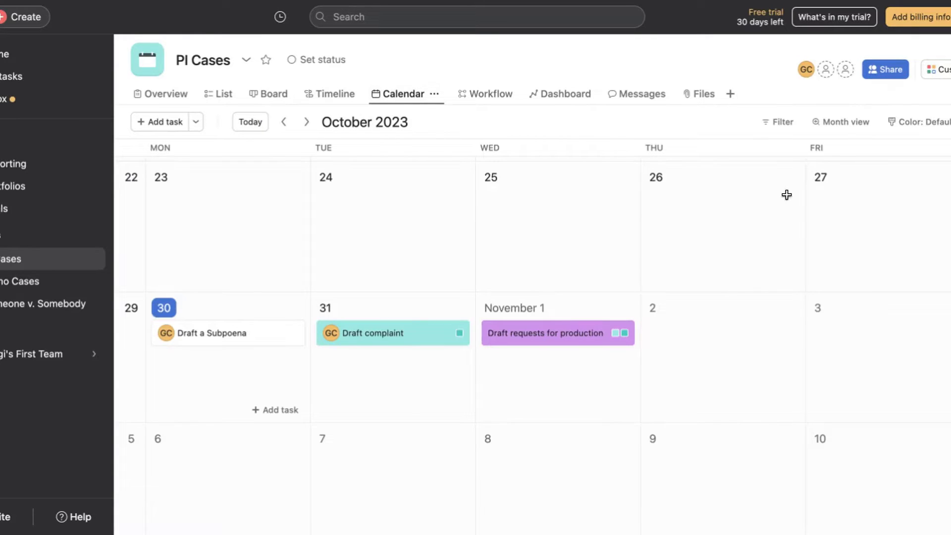
{"action": "left_click", "coordinate": [938, 70]}
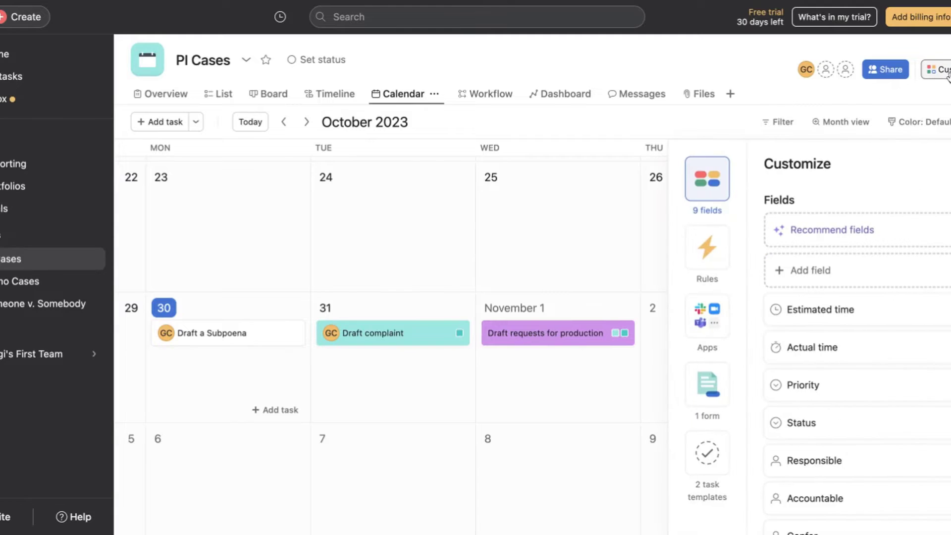
{"action": "scroll", "coordinate": [917, 415], "scroll_direction": "down", "scroll_amount": 10}
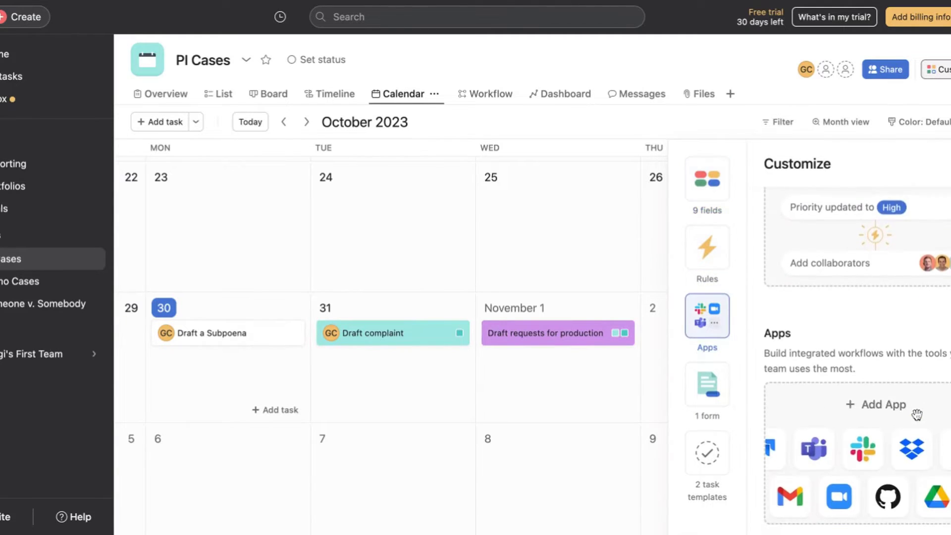
{"action": "scroll", "coordinate": [916, 415], "scroll_direction": "down", "scroll_amount": 3}
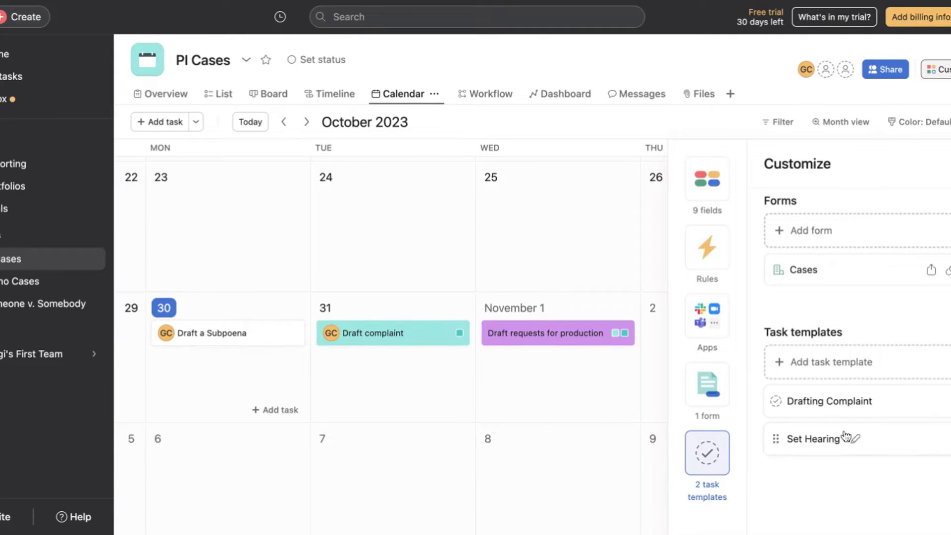
{"action": "left_click", "coordinate": [825, 403]}
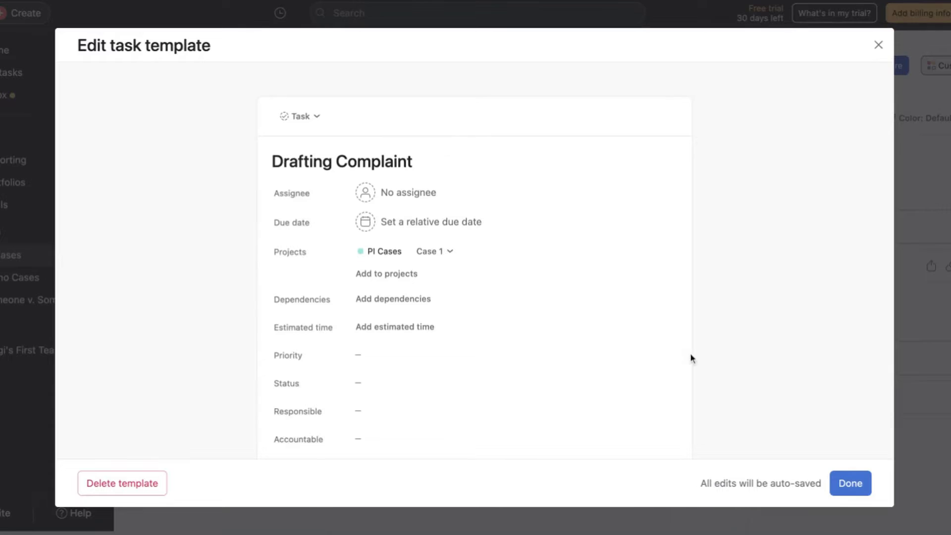
In the Drafting Complaint template, set the Client Interview subtask due 5 days after task creation
{"action": "scroll", "coordinate": [509, 389], "scroll_direction": "down", "scroll_amount": 2}
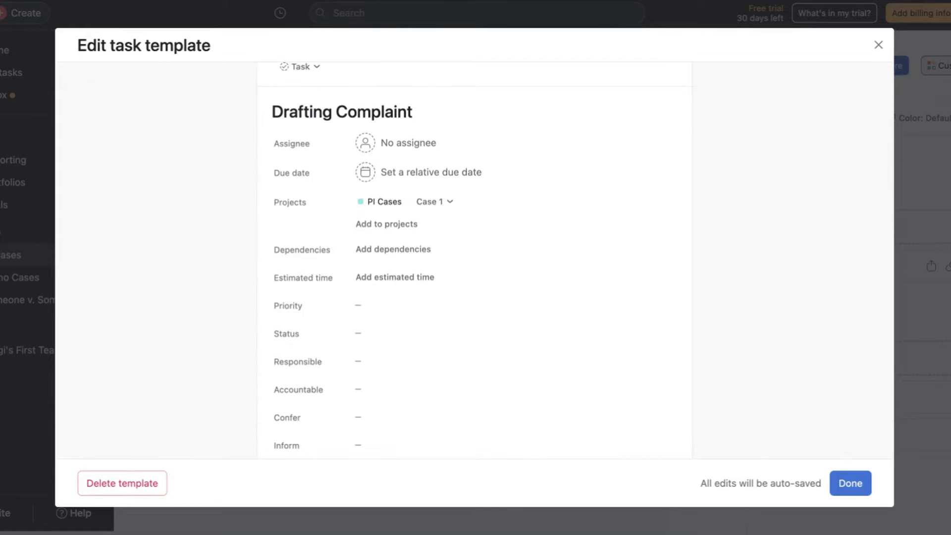
{"action": "scroll", "coordinate": [475, 255], "scroll_direction": "down", "scroll_amount": 1}
{"action": "scroll", "coordinate": [475, 255], "scroll_direction": "down", "scroll_amount": 5}
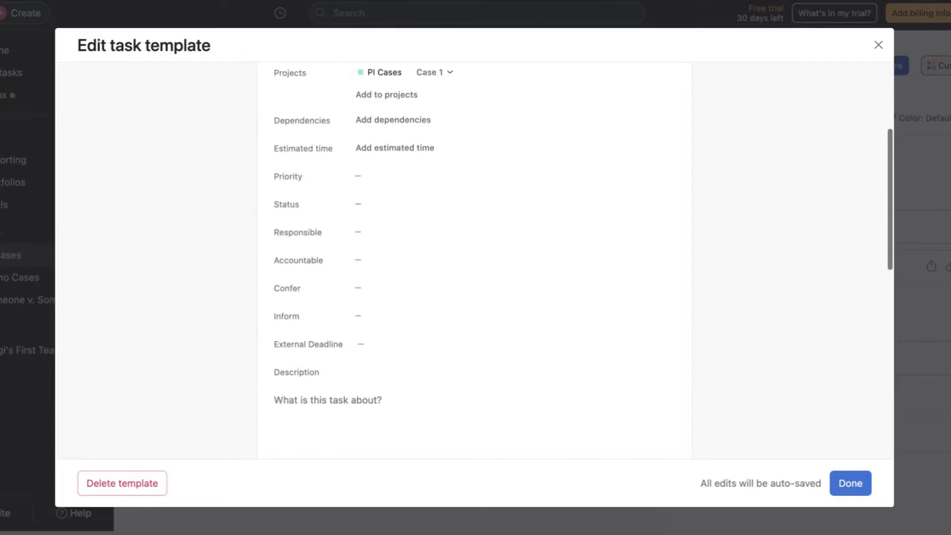
{"action": "scroll", "coordinate": [475, 255], "scroll_direction": "down", "scroll_amount": 15}
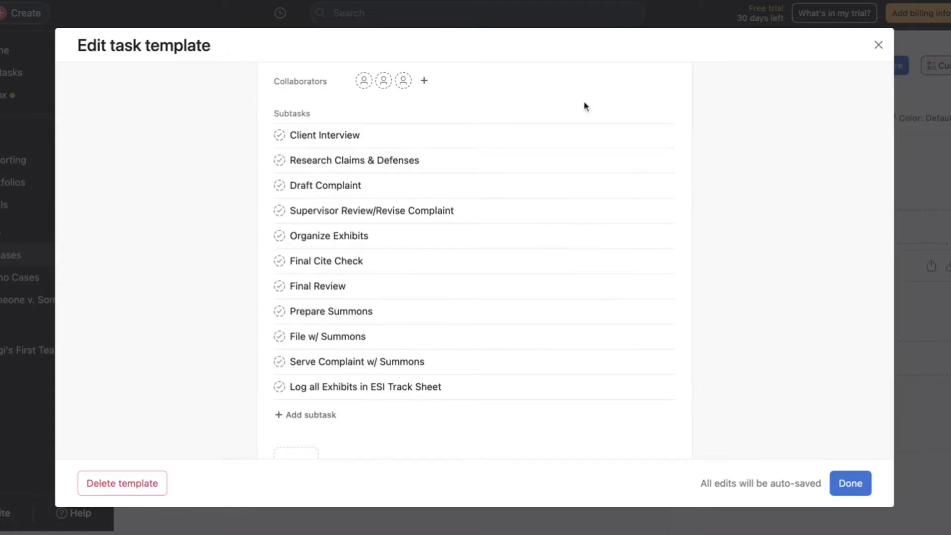
{"action": "left_click", "coordinate": [636, 134]}
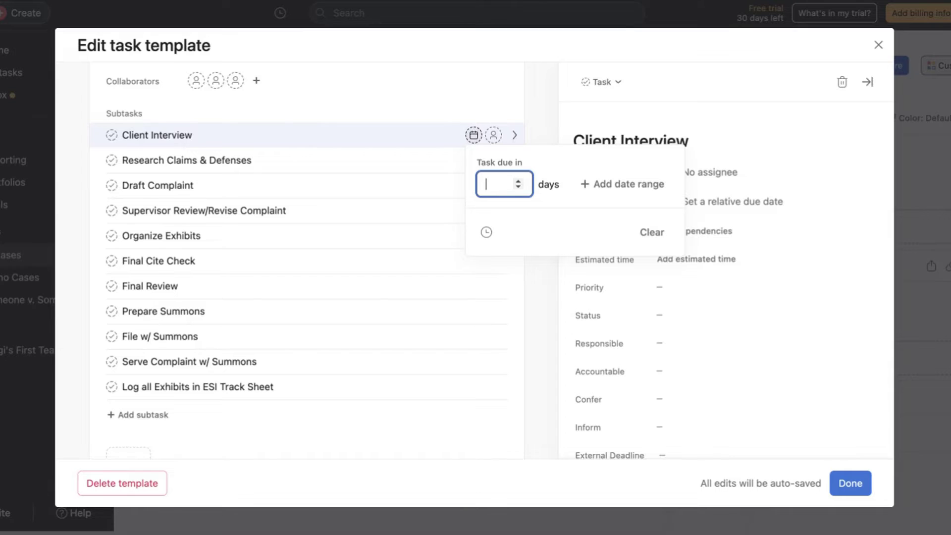
{"action": "type", "text": "5"}
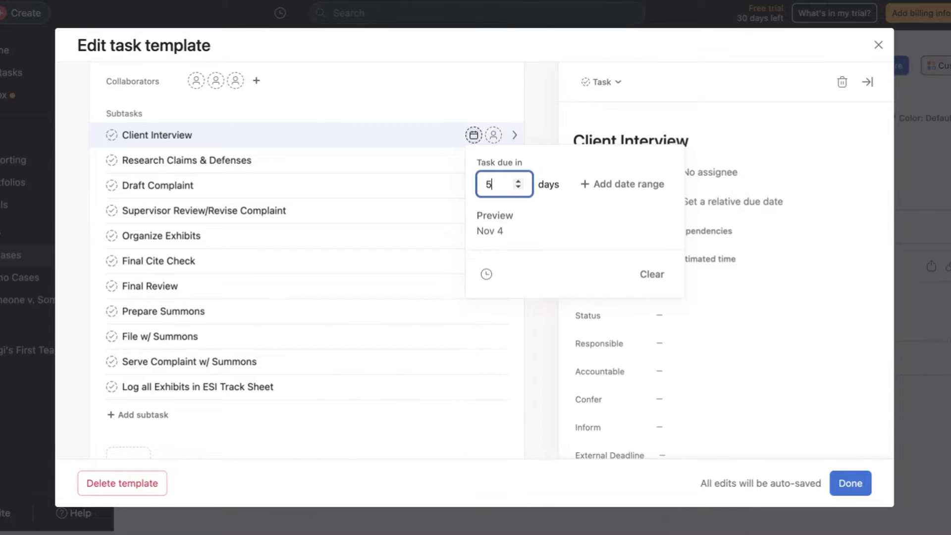
{"action": "left_click", "coordinate": [454, 102]}
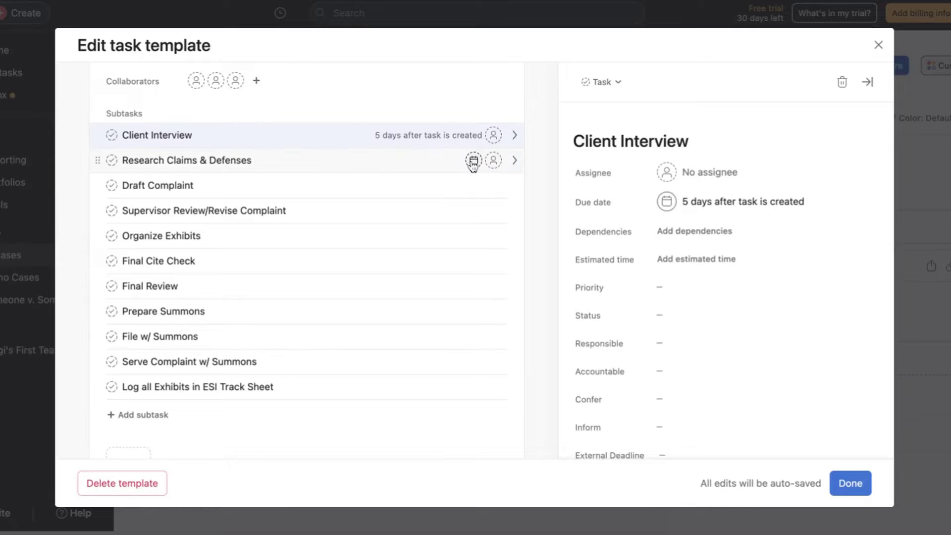
Set the Research Claims & Defenses subtask due 10 days after task creation
{"action": "left_click", "coordinate": [473, 159]}
{"action": "type", "text": "1"}
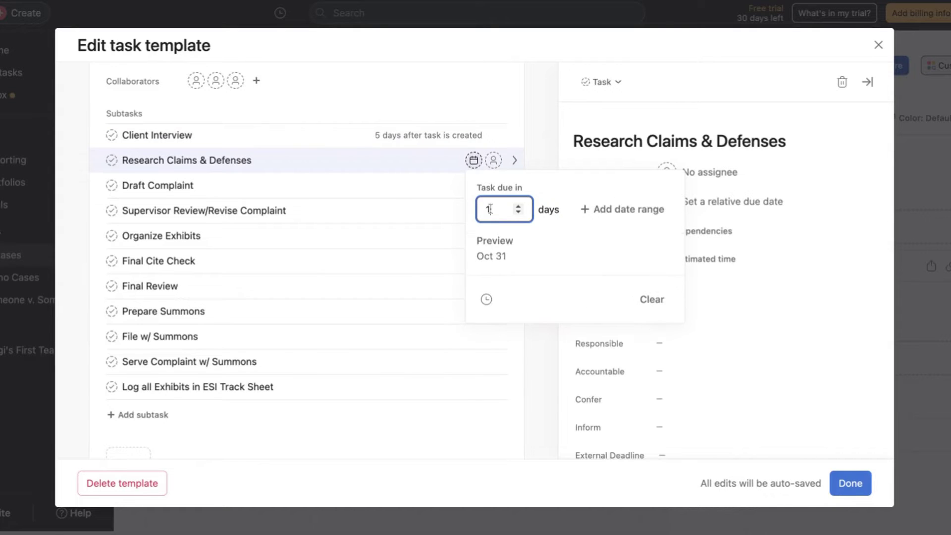
{"action": "type", "text": "0"}
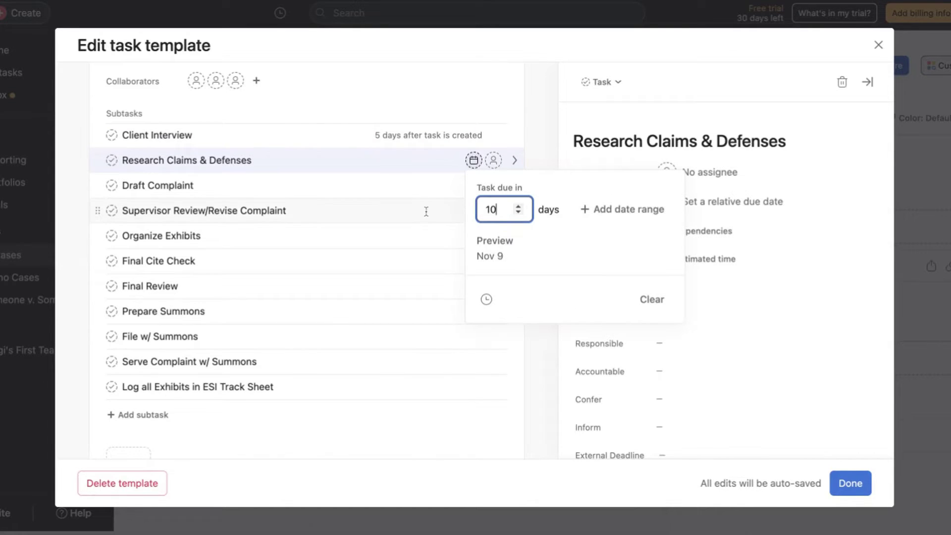
{"action": "left_click", "coordinate": [434, 99]}
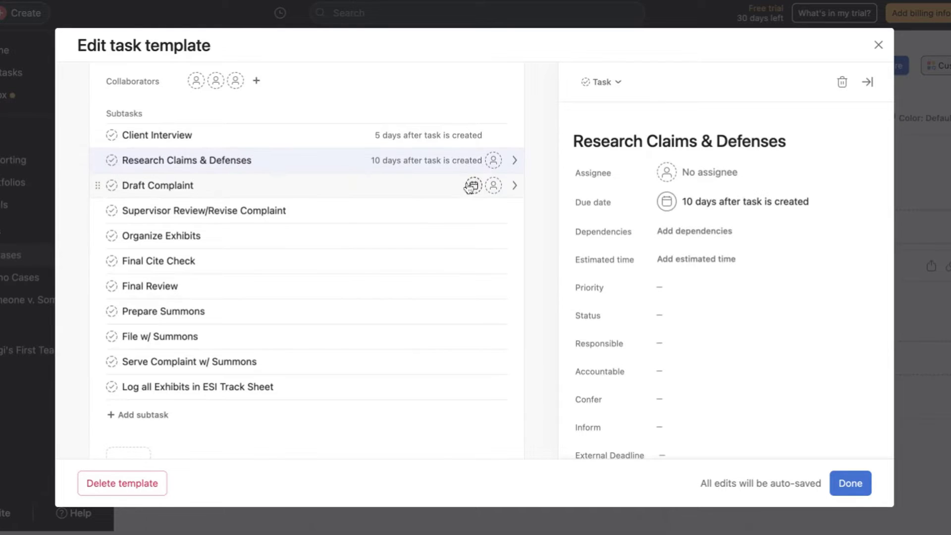
Set the relative due dates of the Draft Complaint subtask to 20 days and the Supervisor Review/Revise Complaint subtask to 25 days
{"action": "left_click", "coordinate": [473, 186]}
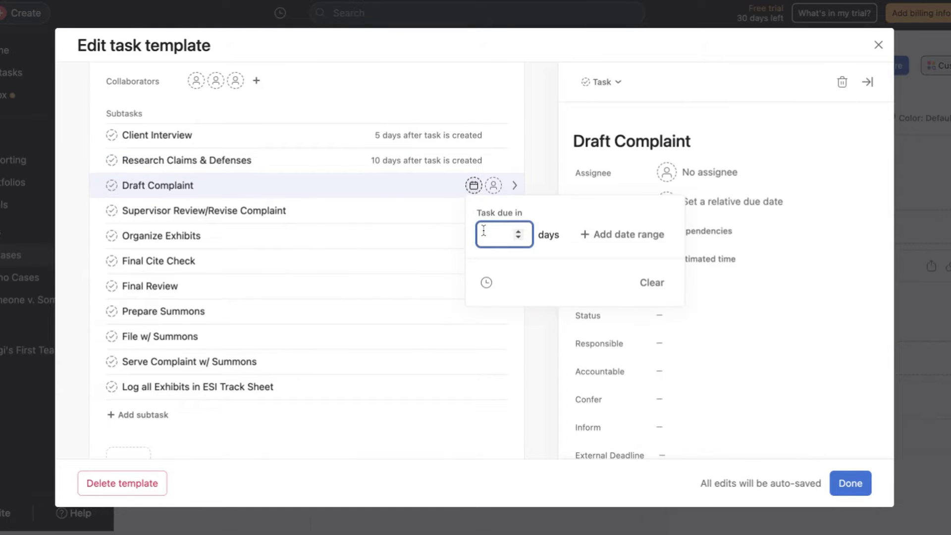
{"action": "type", "text": "20"}
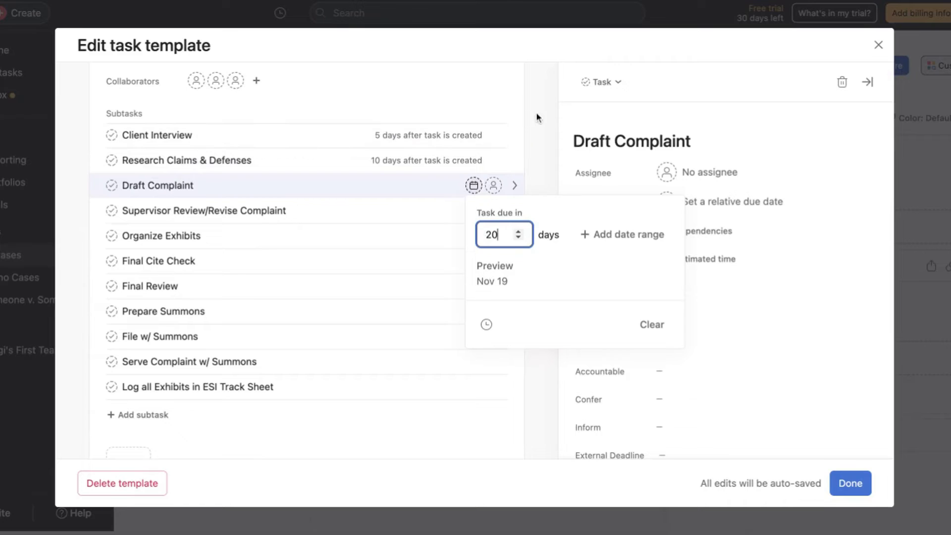
{"action": "left_click", "coordinate": [537, 118]}
{"action": "left_click", "coordinate": [473, 211]}
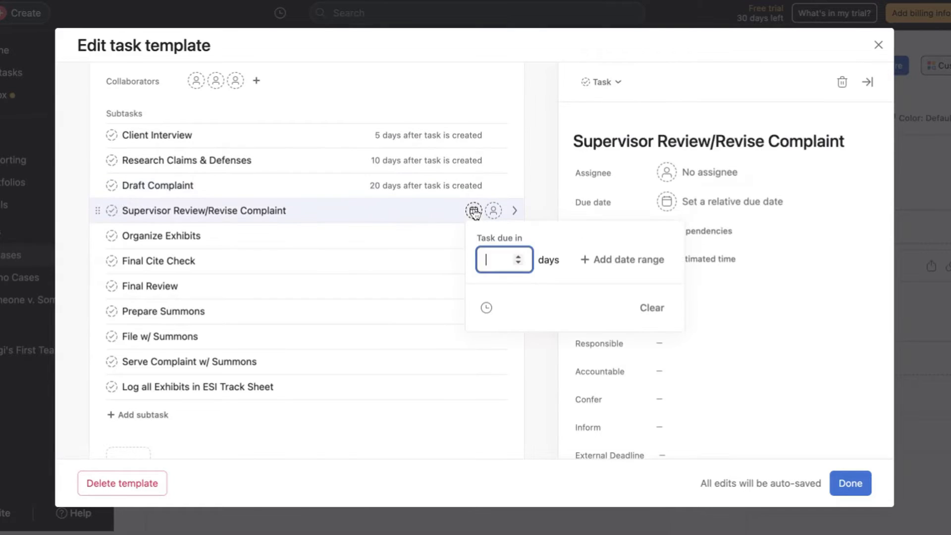
{"action": "type", "text": "25"}
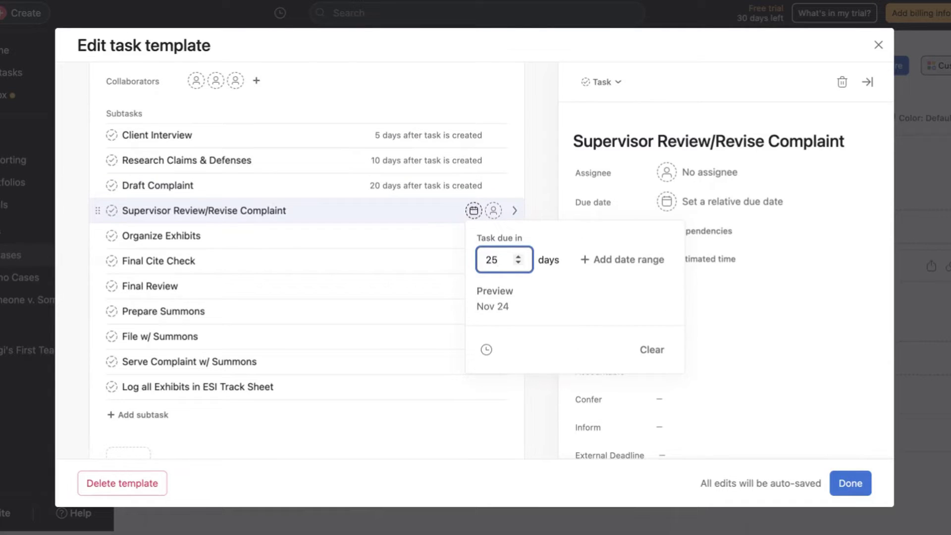
Set the relative due dates of the Organize Exhibits subtask to 25 days and the Final Cite Check subtask to 28 days
{"action": "left_click", "coordinate": [427, 239]}
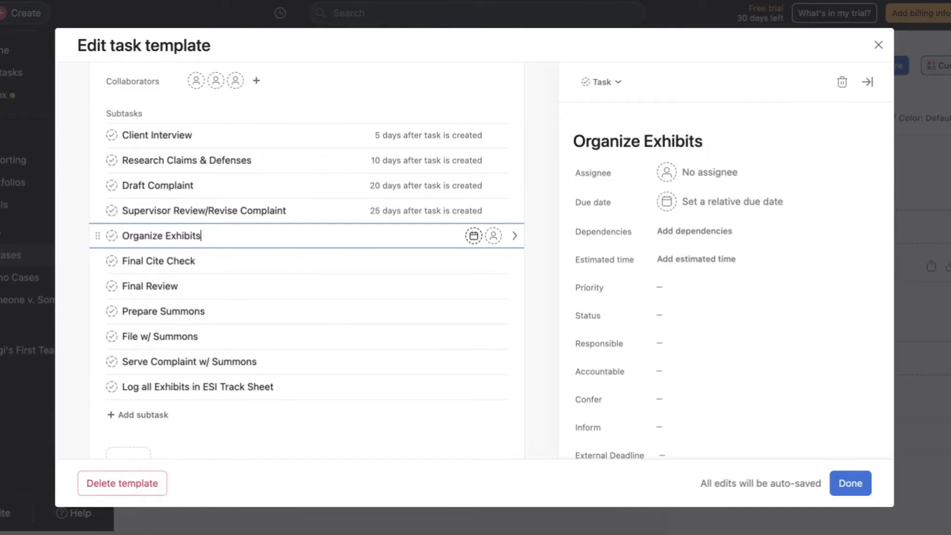
{"action": "key", "text": "Tab"}
{"action": "type", "text": "d"}
{"action": "type", "text": "25"}
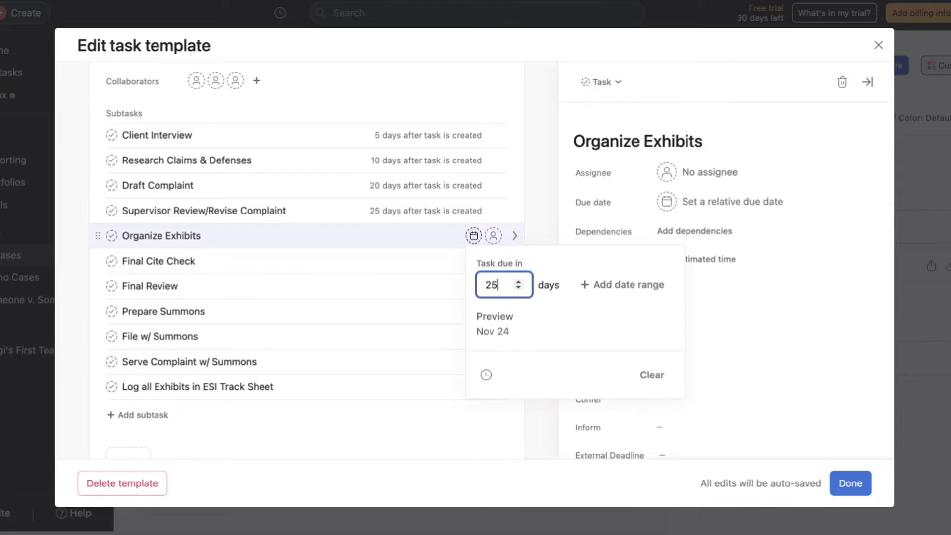
{"action": "left_click", "coordinate": [439, 272]}
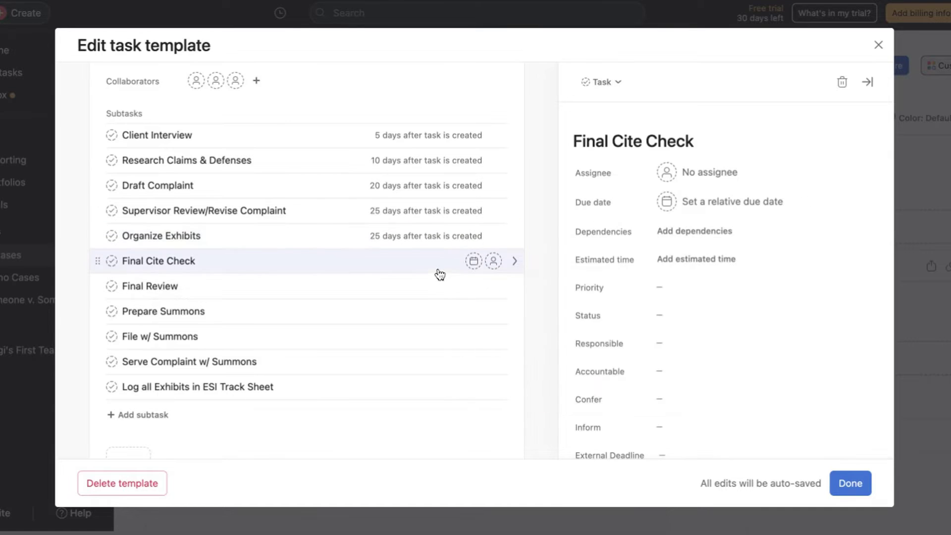
{"action": "left_click", "coordinate": [472, 265]}
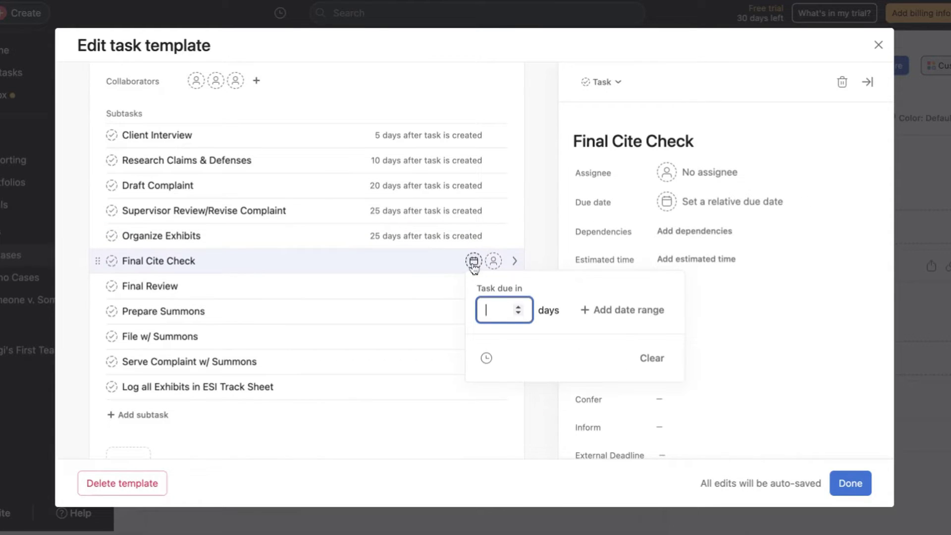
{"action": "type", "text": "28"}
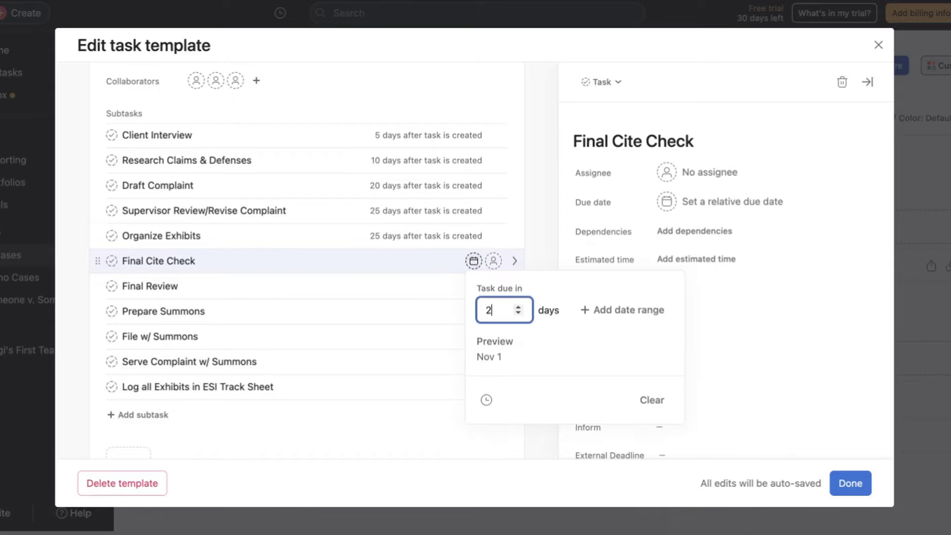
{"action": "left_click", "coordinate": [545, 241]}
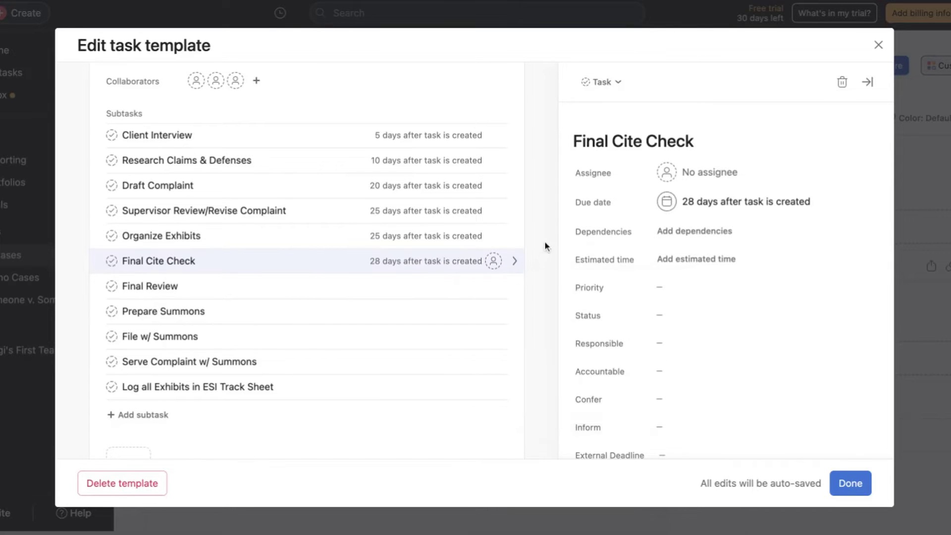
Set the relative due dates of the Final Review subtask to 30 days and the Prepare Summons subtask to 25 days
{"action": "left_click", "coordinate": [474, 286]}
{"action": "type", "text": "30"}
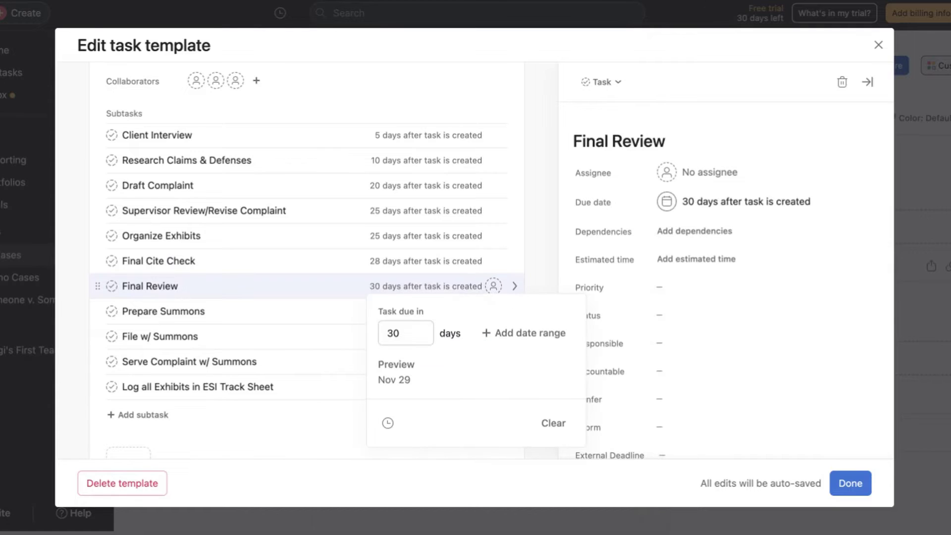
{"action": "left_click", "coordinate": [537, 259]}
{"action": "left_click", "coordinate": [473, 312]}
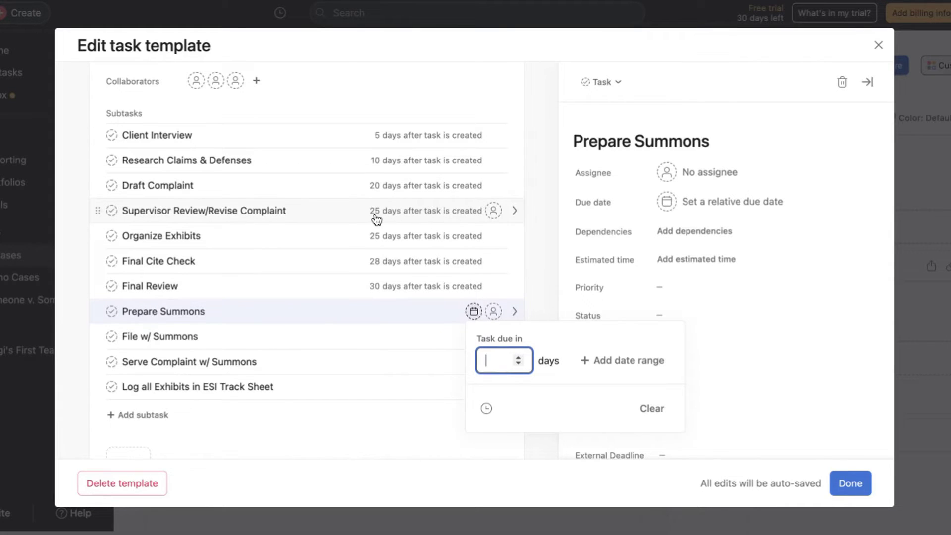
{"action": "type", "text": "25"}
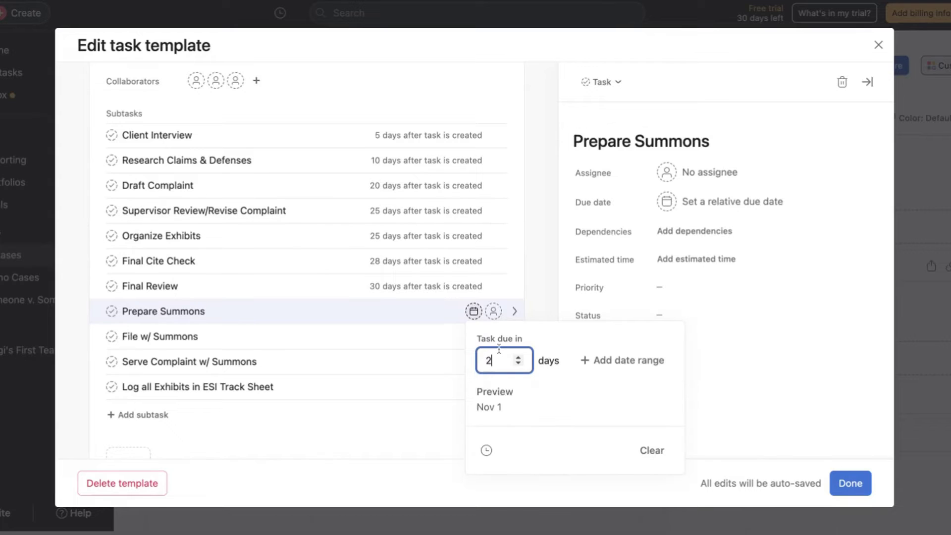
Set the File w/ Summons subtask due 31 days after task creation
{"action": "left_click", "coordinate": [431, 334]}
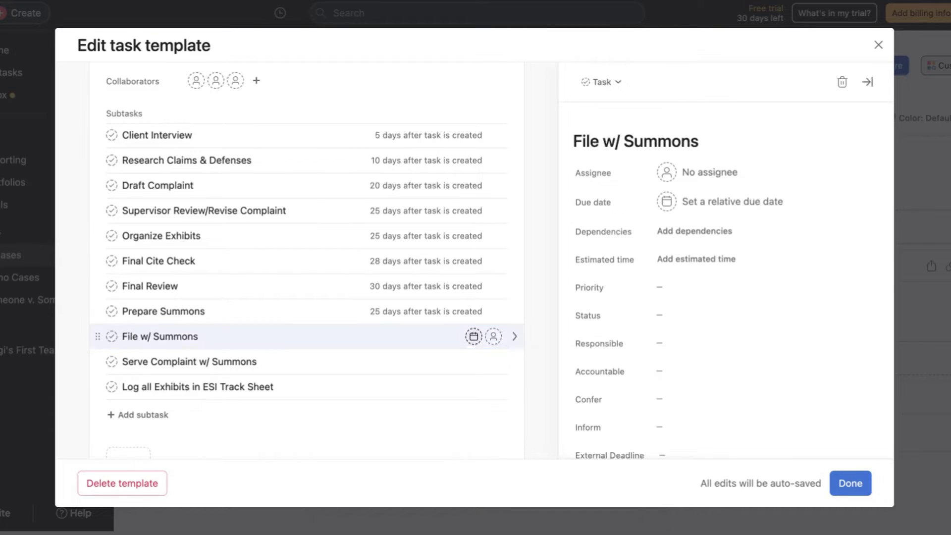
{"action": "left_click", "coordinate": [473, 336]}
{"action": "type", "text": "31"}
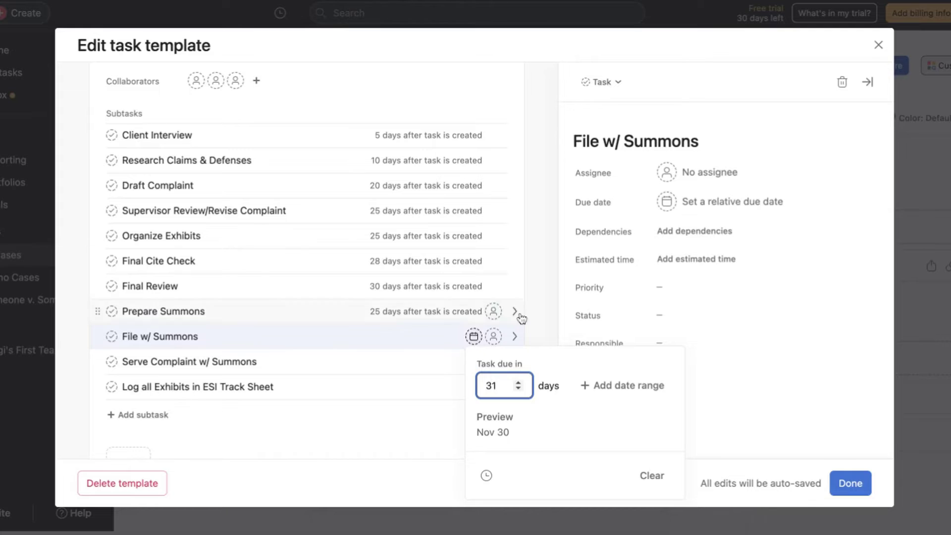
{"action": "left_click", "coordinate": [547, 321]}
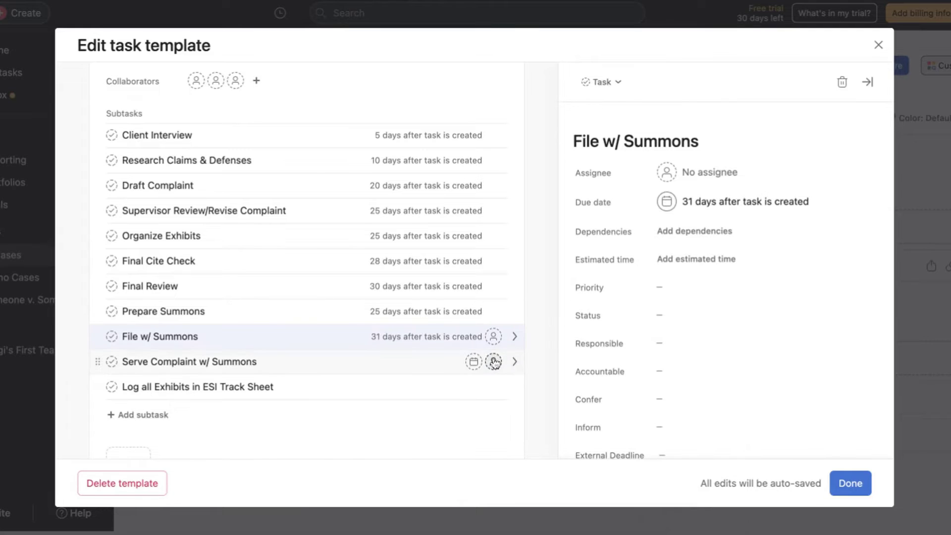
Set the due dates of the Serve Complaint w/ Summons subtask to 33 days and the Log all Exhibits in ESI Track Sheet subtask to 35 days
{"action": "left_click", "coordinate": [474, 361]}
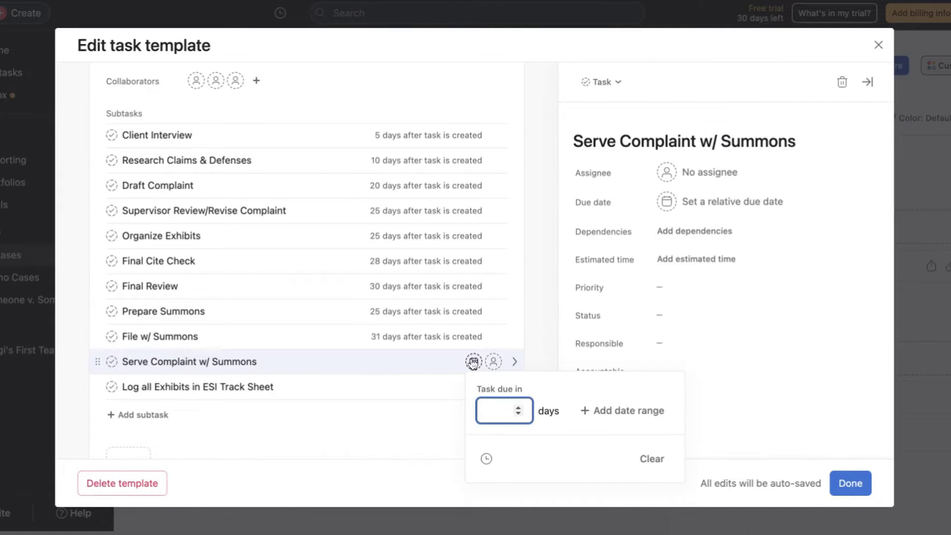
{"action": "type", "text": "32"}
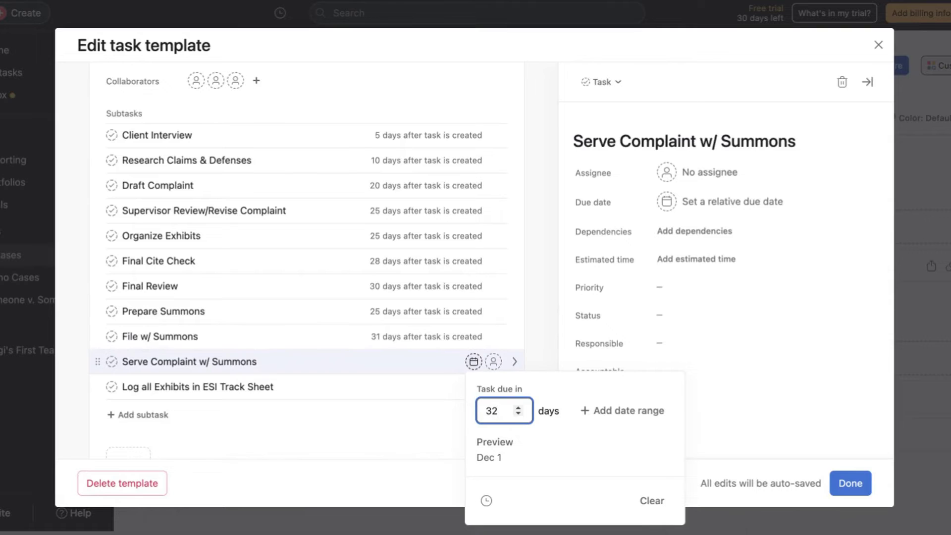
{"action": "key", "text": "BackSpace"}
{"action": "type", "text": "3"}
{"action": "left_click", "coordinate": [535, 341]}
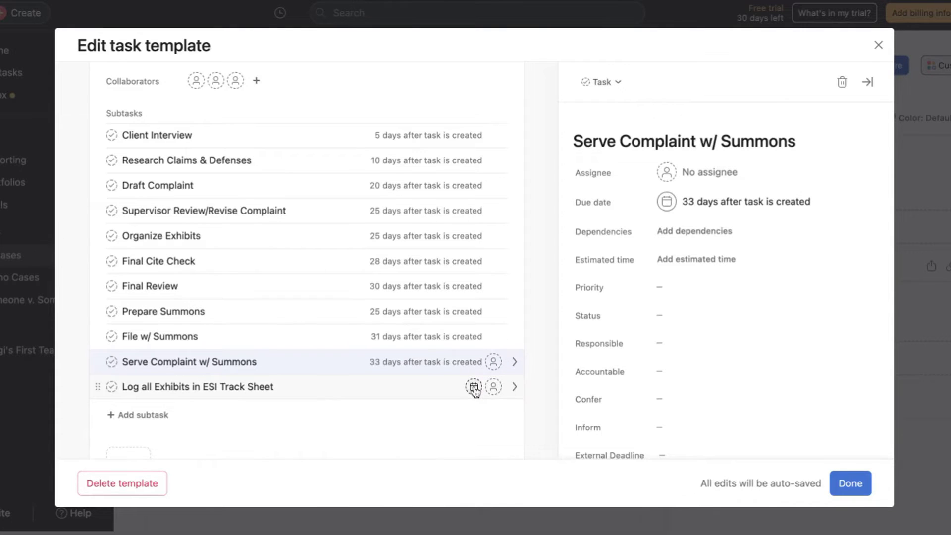
{"action": "left_click", "coordinate": [474, 387]}
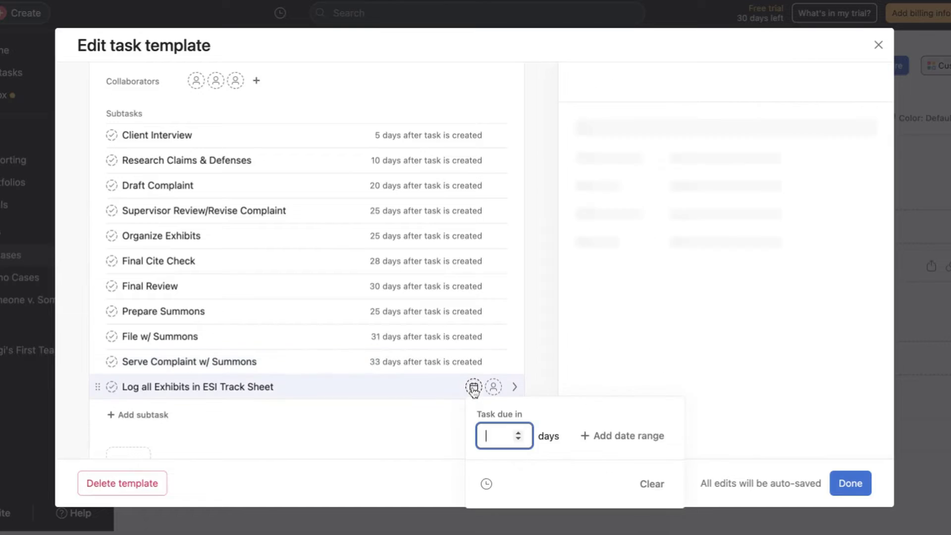
{"action": "type", "text": "35"}
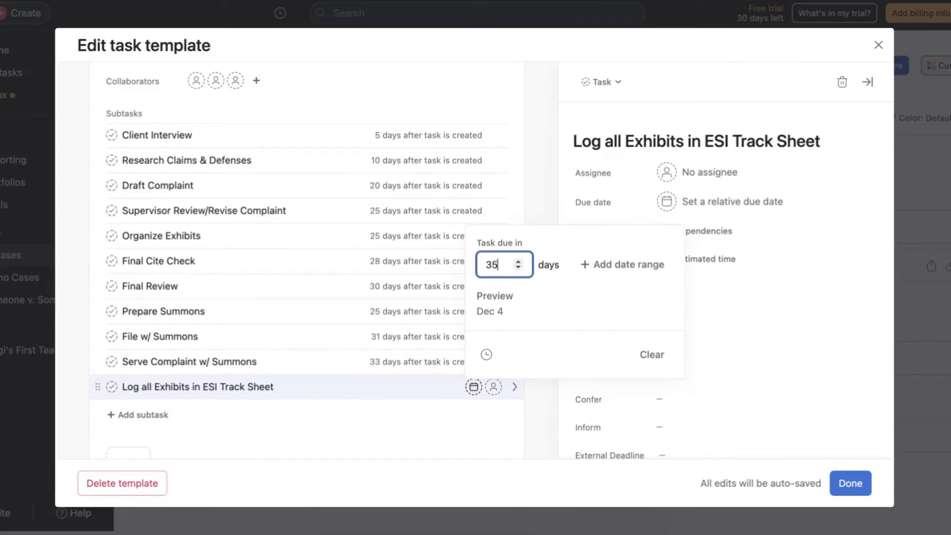
Confirm the 35-day due date of Log all Exhibits in ESI Track Sheet, finish editing the Drafting Complaint template and close the project customization
{"action": "key", "text": "Return"}
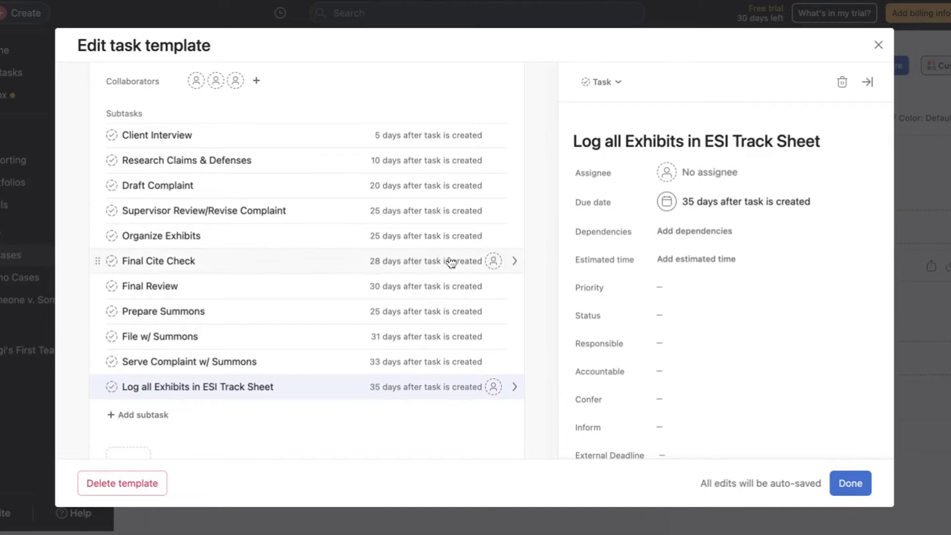
{"action": "scroll", "coordinate": [451, 278], "scroll_direction": "up", "scroll_amount": 2}
{"action": "scroll", "coordinate": [452, 282], "scroll_direction": "up", "scroll_amount": 5}
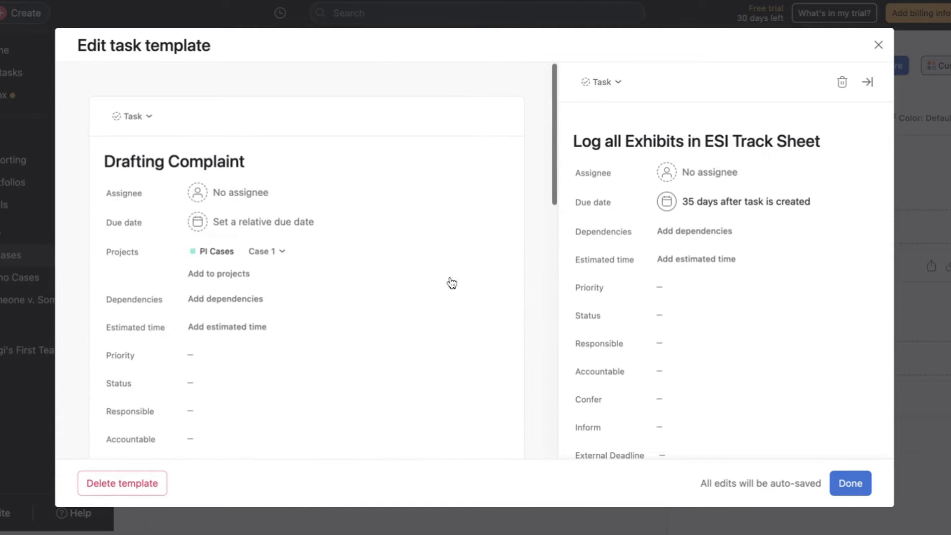
{"action": "scroll", "coordinate": [356, 221], "scroll_direction": "down", "scroll_amount": 4}
{"action": "scroll", "coordinate": [357, 221], "scroll_direction": "down", "scroll_amount": 5}
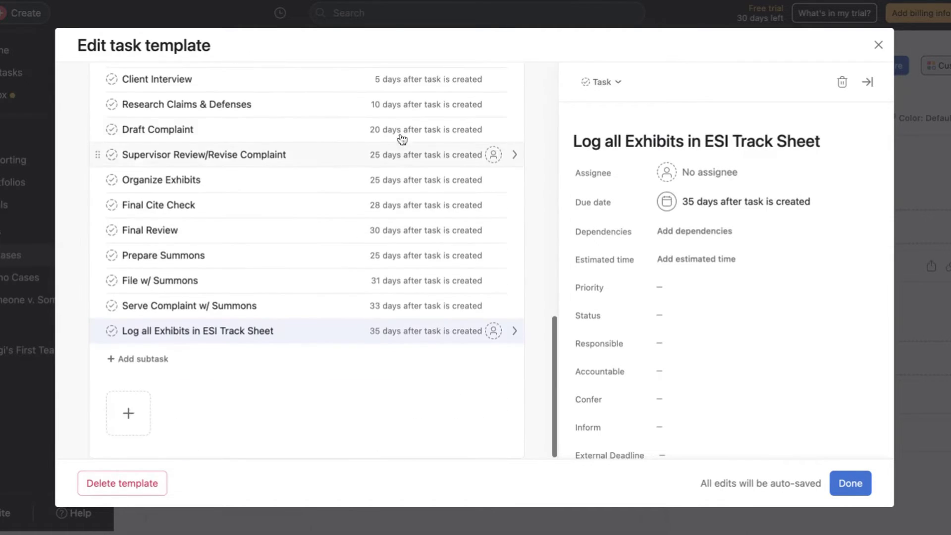
{"action": "scroll", "coordinate": [423, 369], "scroll_direction": "up", "scroll_amount": 2}
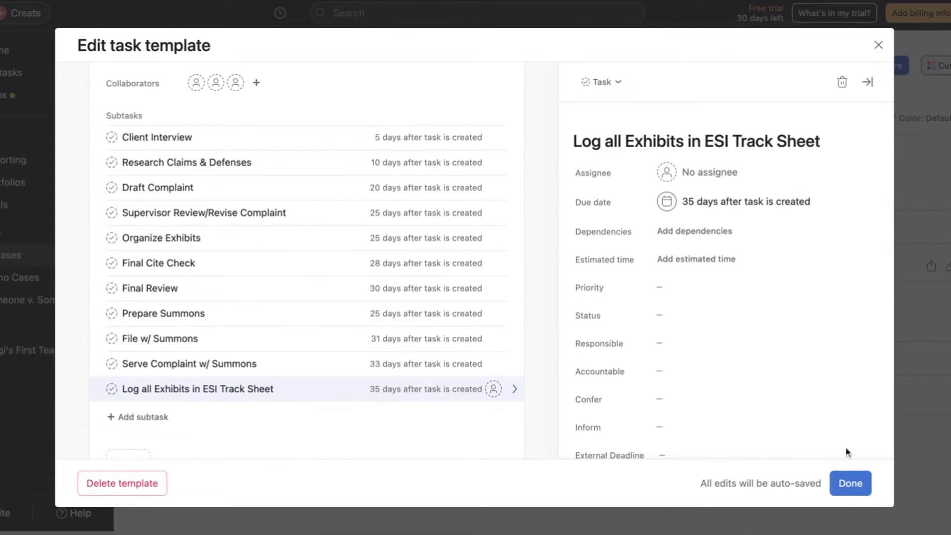
{"action": "left_click", "coordinate": [843, 484]}
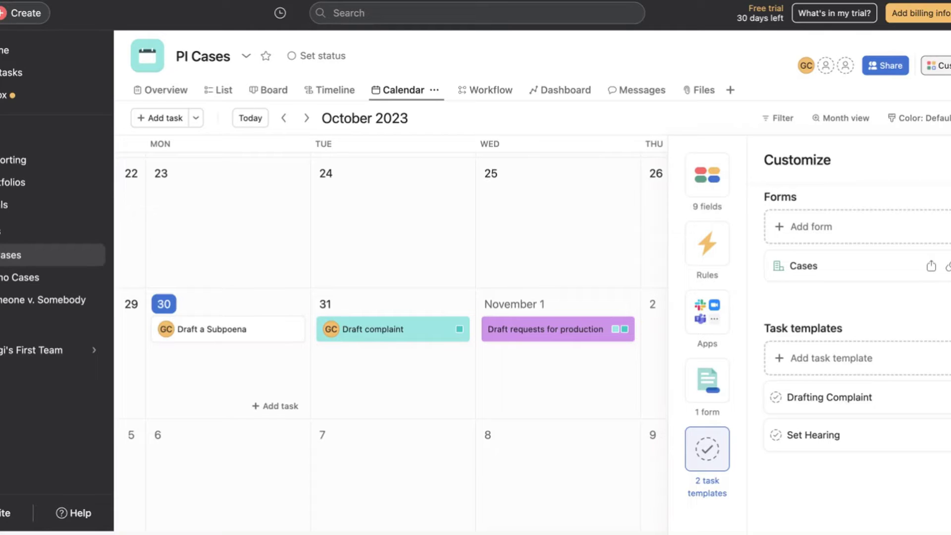
{"action": "left_click", "coordinate": [474, 62]}
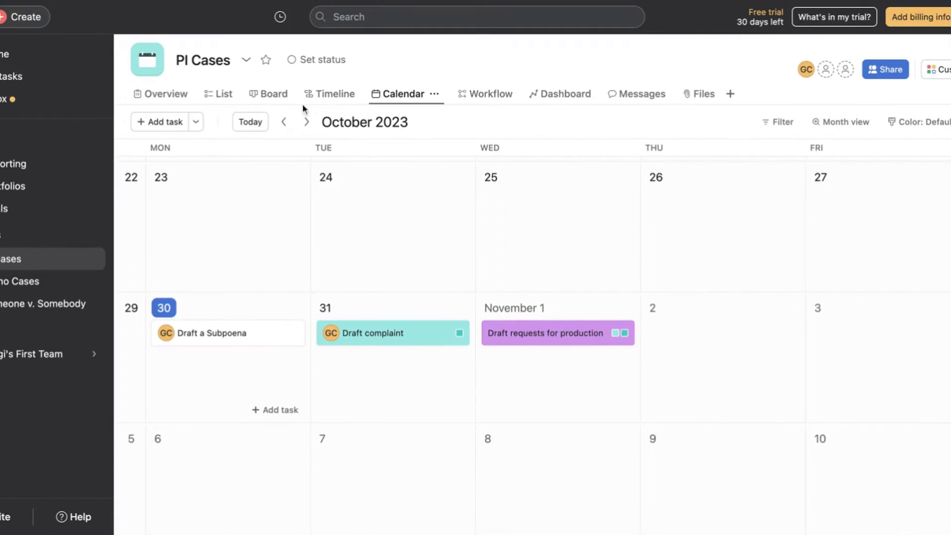
Create a task from the Drafting Complaint template in the project's board view and move it to the Case 2 section
{"action": "left_click", "coordinate": [281, 98]}
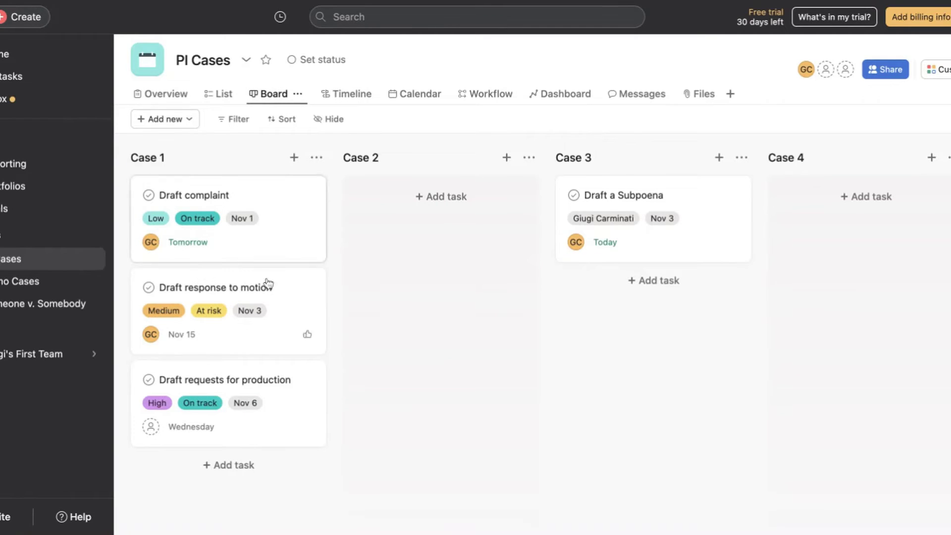
{"action": "left_click", "coordinate": [438, 198]}
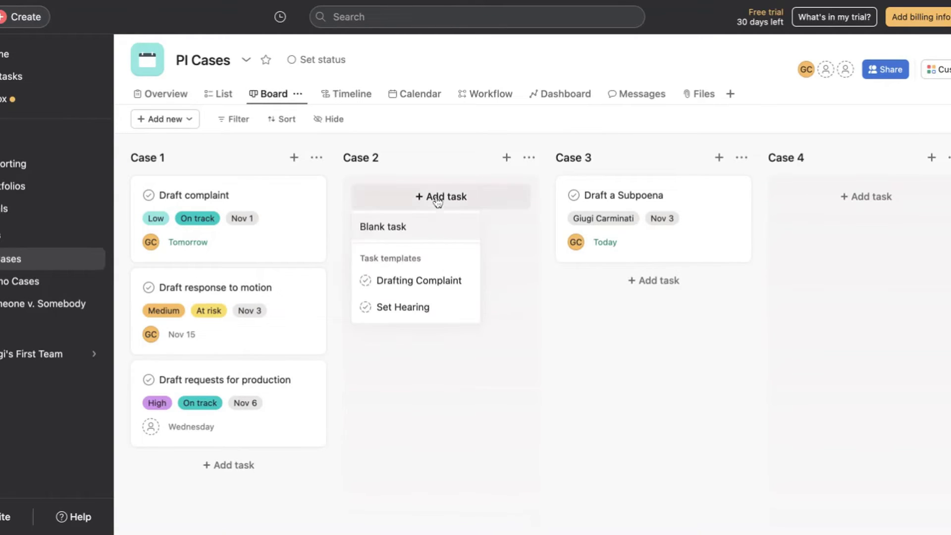
{"action": "left_click", "coordinate": [418, 290]}
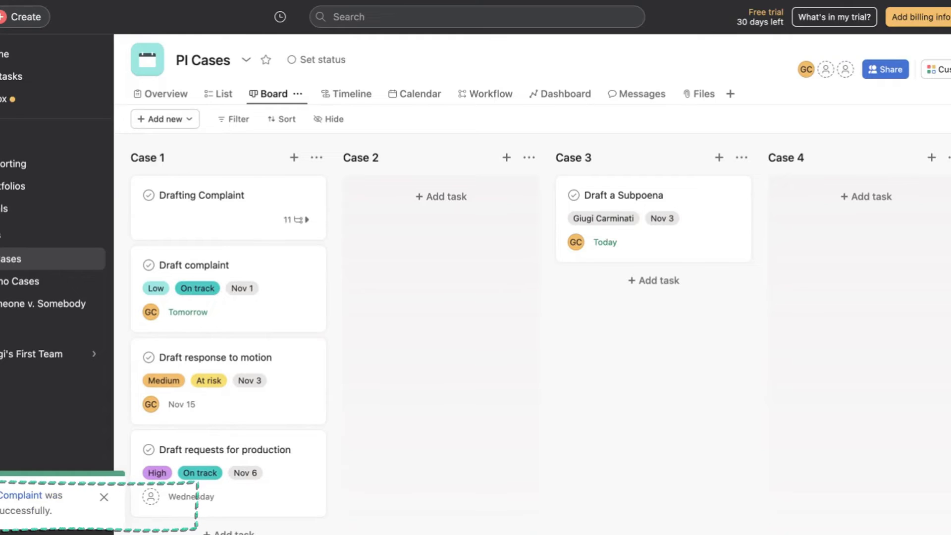
{"action": "left_click_drag", "start_coordinate": [238, 213], "coordinate": [444, 229]}
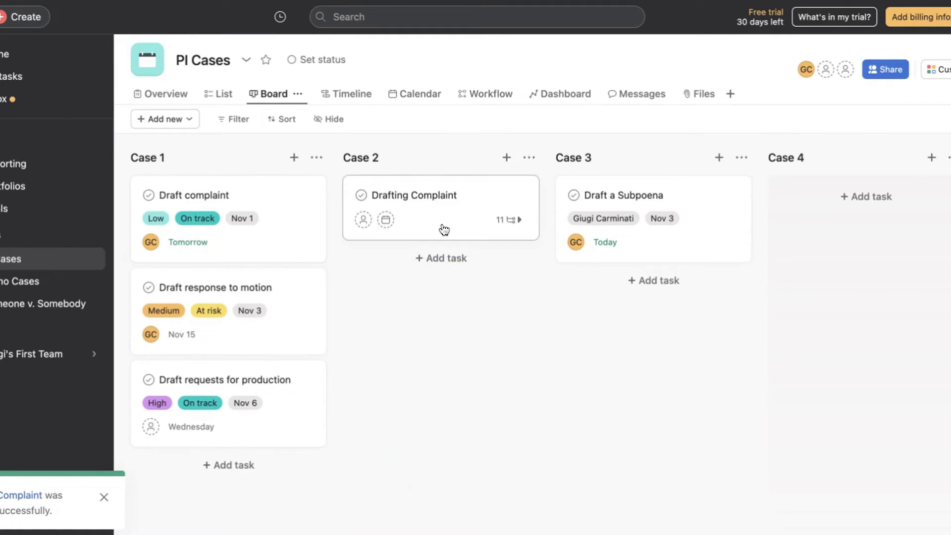
Assign the Drafting Complaint task in Case 2 to yourself and open its details to review the subtask deadlines
{"action": "left_click", "coordinate": [363, 219]}
{"action": "left_click", "coordinate": [405, 300]}
{"action": "left_click", "coordinate": [475, 203]}
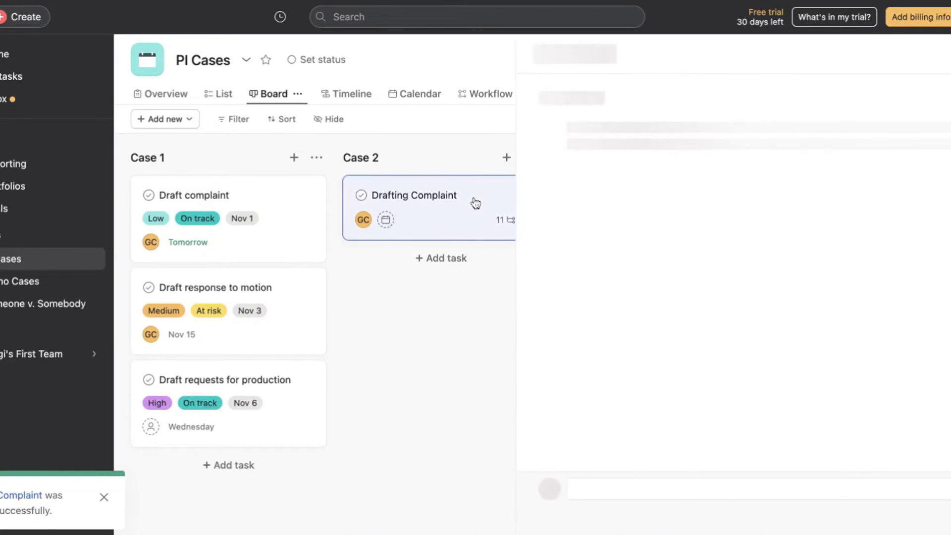
{"action": "scroll", "coordinate": [741, 321], "scroll_direction": "down", "scroll_amount": 10}
{"action": "scroll", "coordinate": [751, 372], "scroll_direction": "down", "scroll_amount": 5}
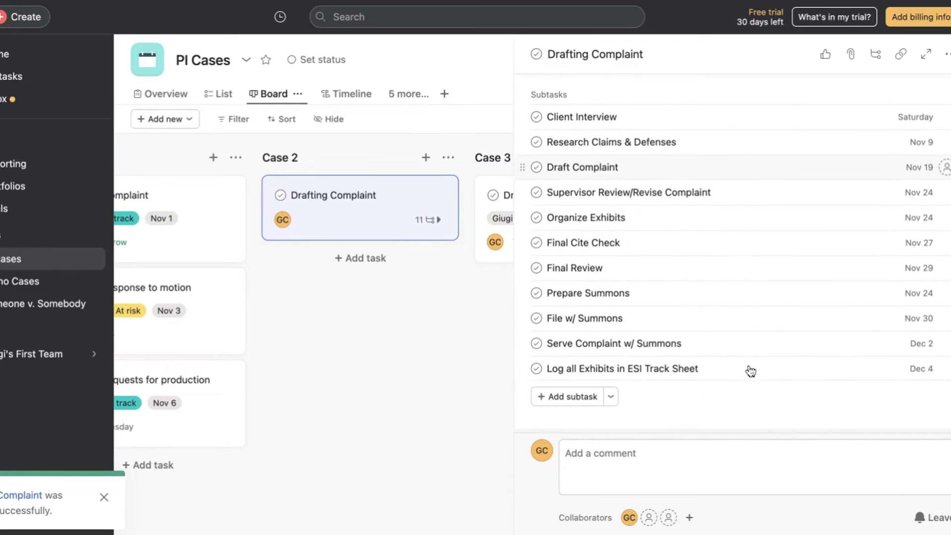
{"action": "left_click", "coordinate": [945, 116]}
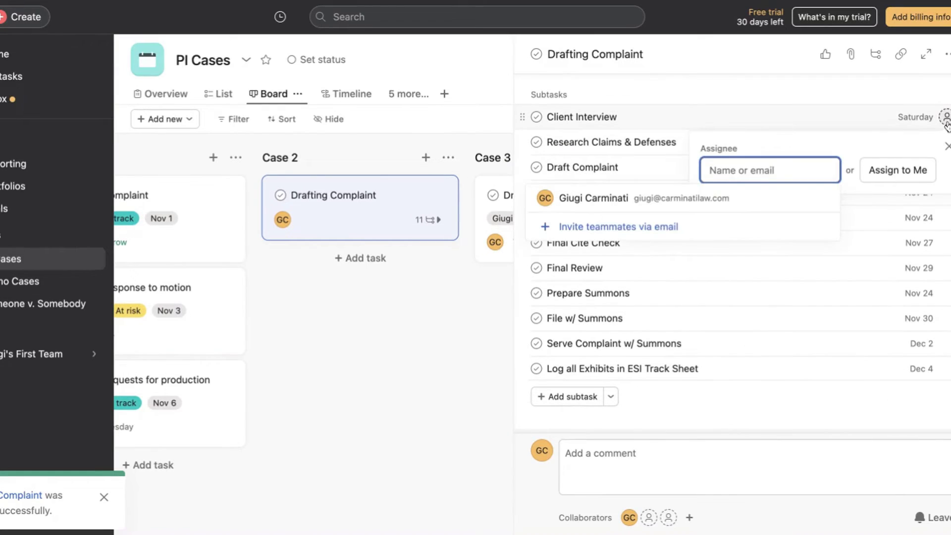
{"action": "left_click", "coordinate": [947, 146]}
{"action": "left_click", "coordinate": [946, 142]}
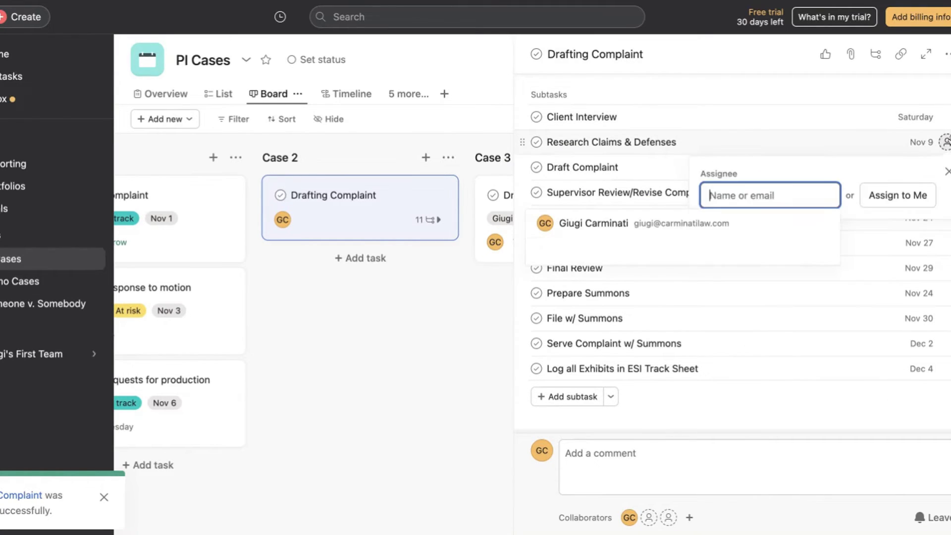
{"action": "left_click", "coordinate": [946, 191]}
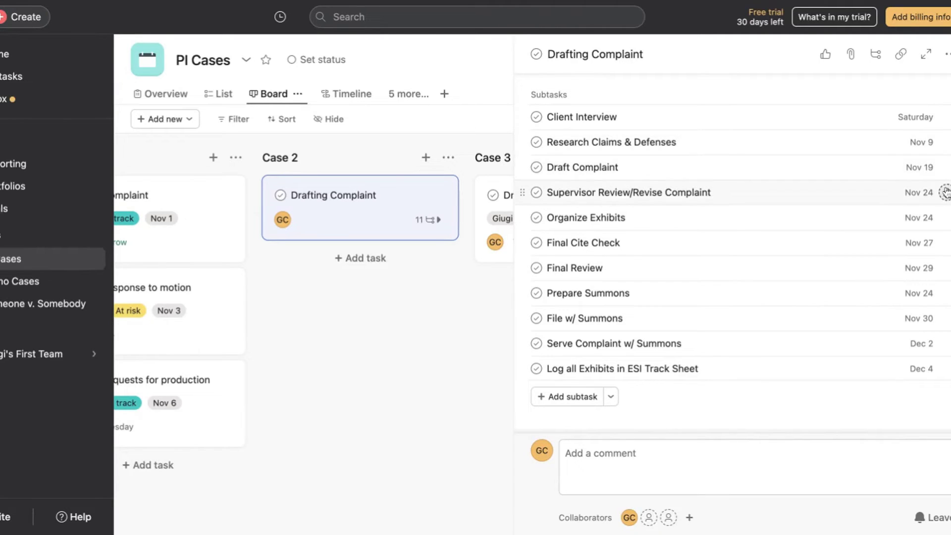
Add the description "Exhibits are in the folder under "Complaint Exhibits."" to the Organize Exhibits subtask and close the task details
{"action": "left_click", "coordinate": [946, 217]}
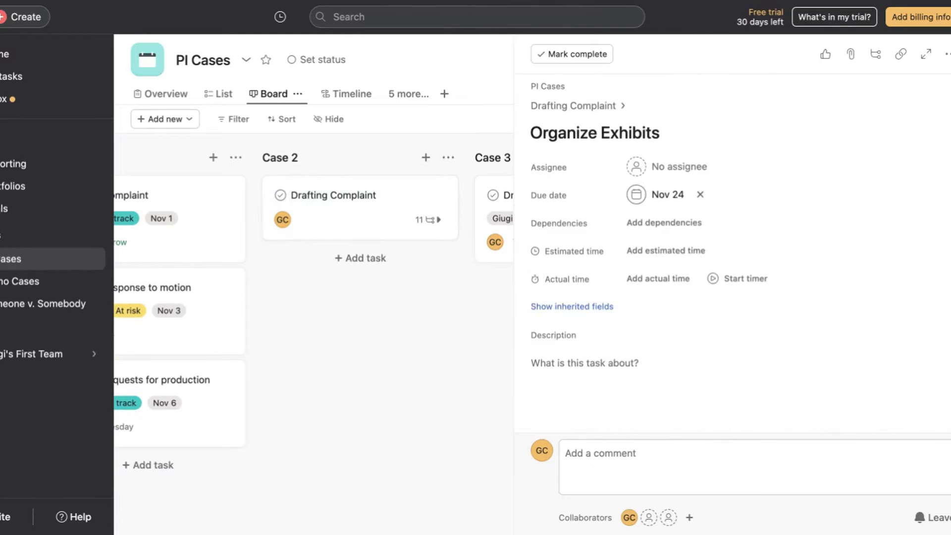
{"action": "left_click", "coordinate": [696, 169]}
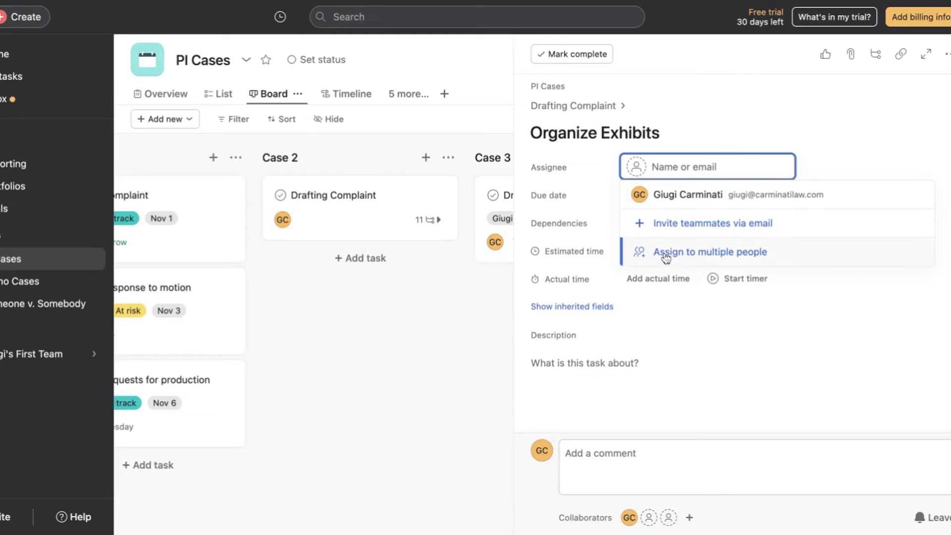
{"action": "key", "text": "Escape"}
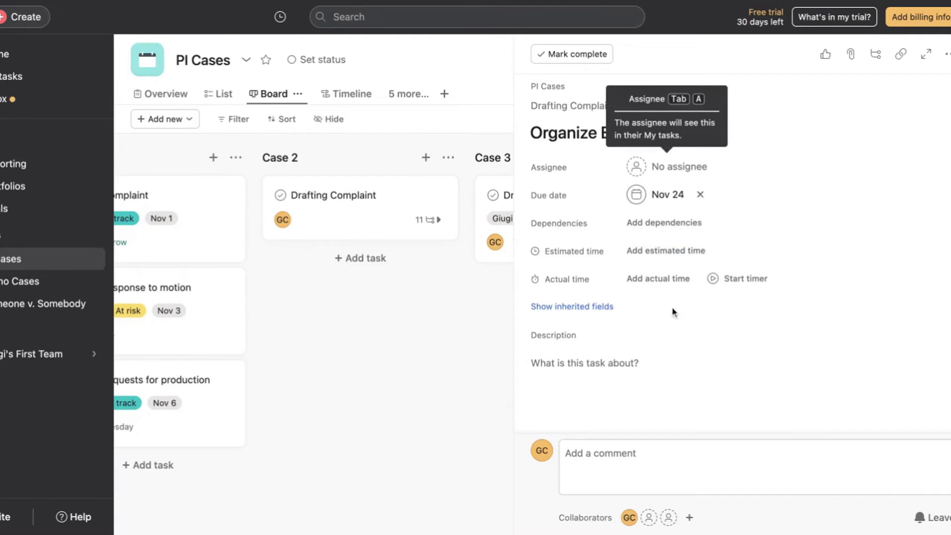
{"action": "left_click", "coordinate": [670, 361]}
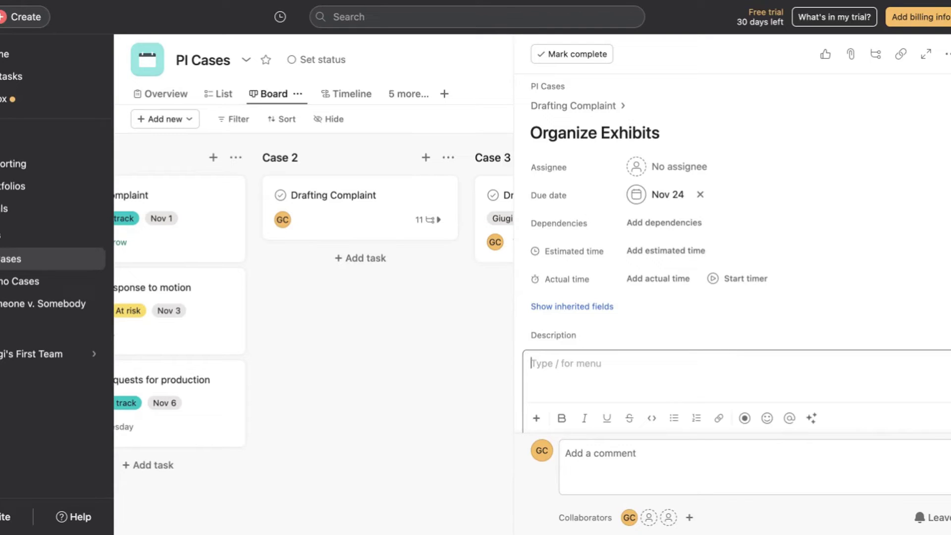
{"action": "type", "text": "Exh"}
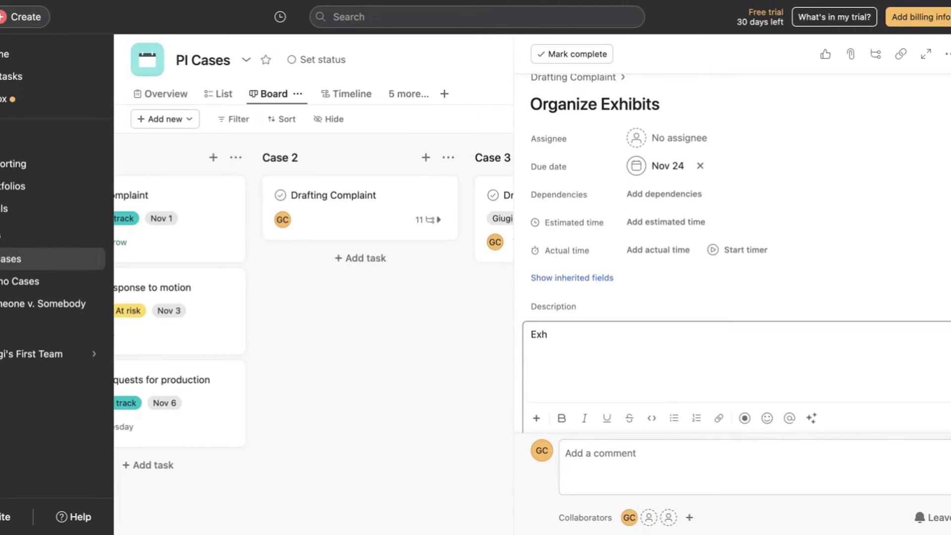
{"action": "type", "text": "ibits are in the folder"}
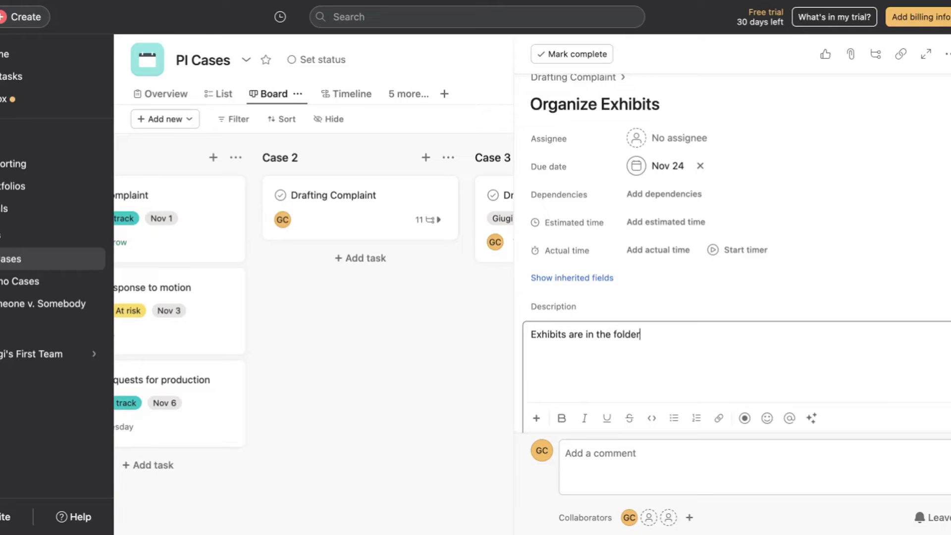
{"action": "type", "text": " under \"Complaint Exhibits.\""}
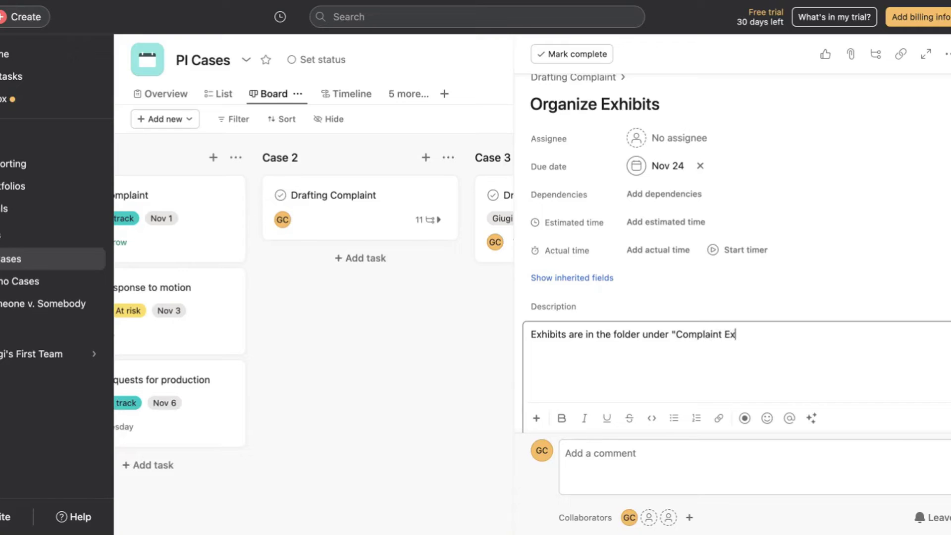
{"action": "left_click", "coordinate": [861, 270]}
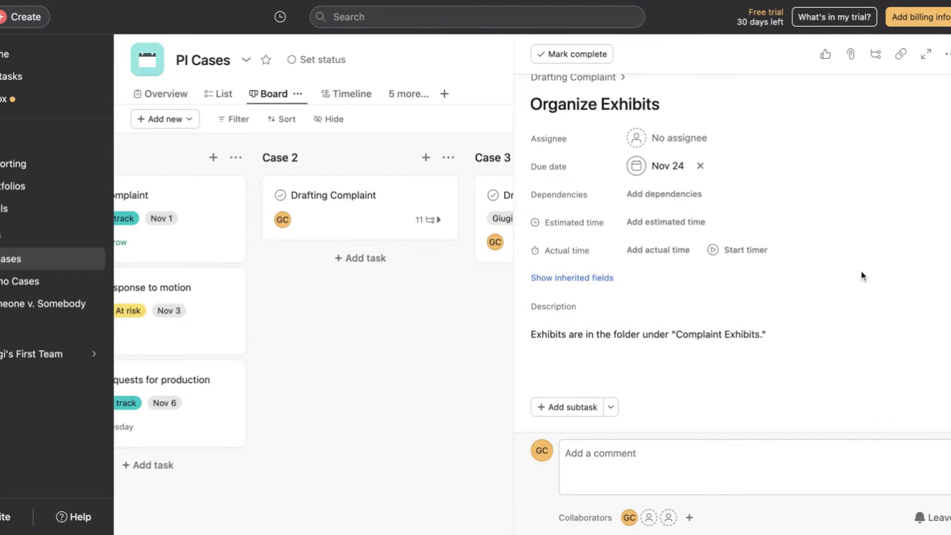
{"action": "scroll", "coordinate": [861, 269], "scroll_direction": "down", "scroll_amount": 2}
{"action": "scroll", "coordinate": [837, 262], "scroll_direction": "up", "scroll_amount": 3}
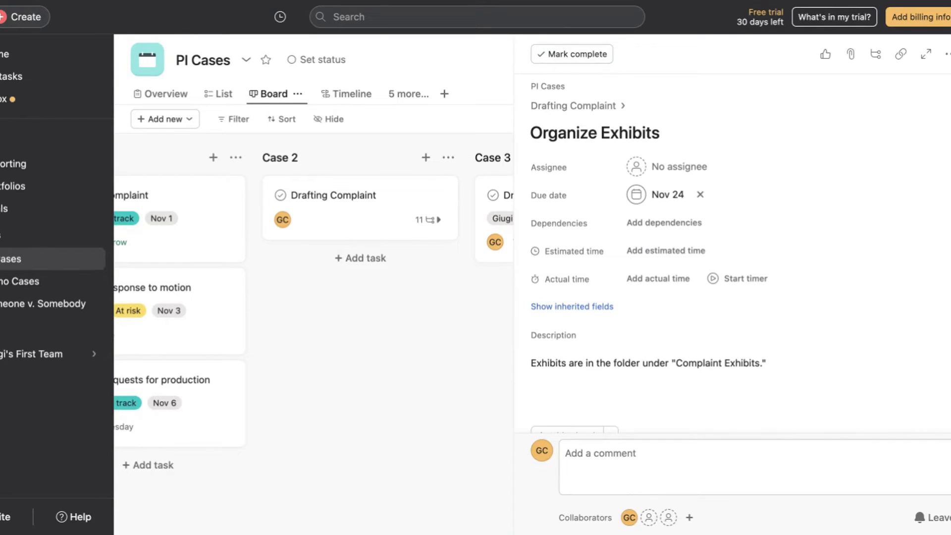
{"action": "key", "text": "Escape"}
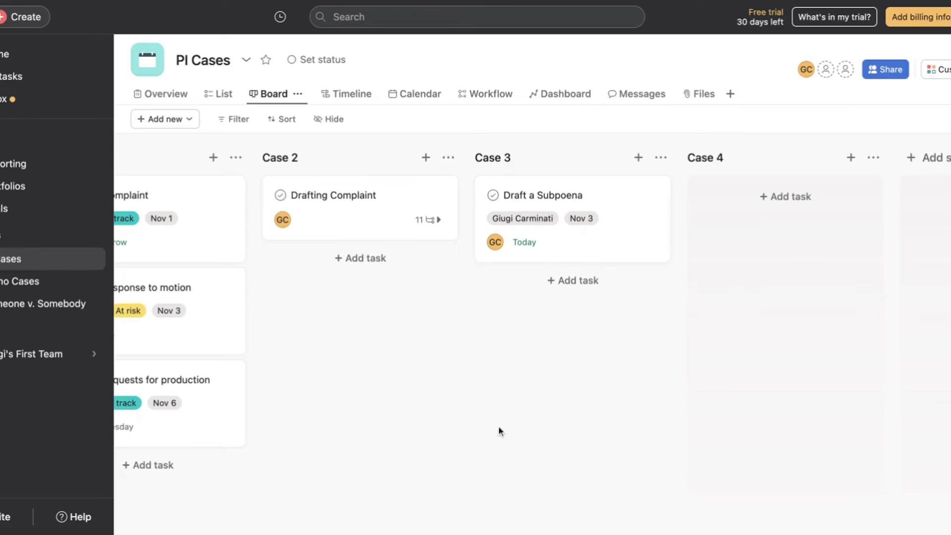